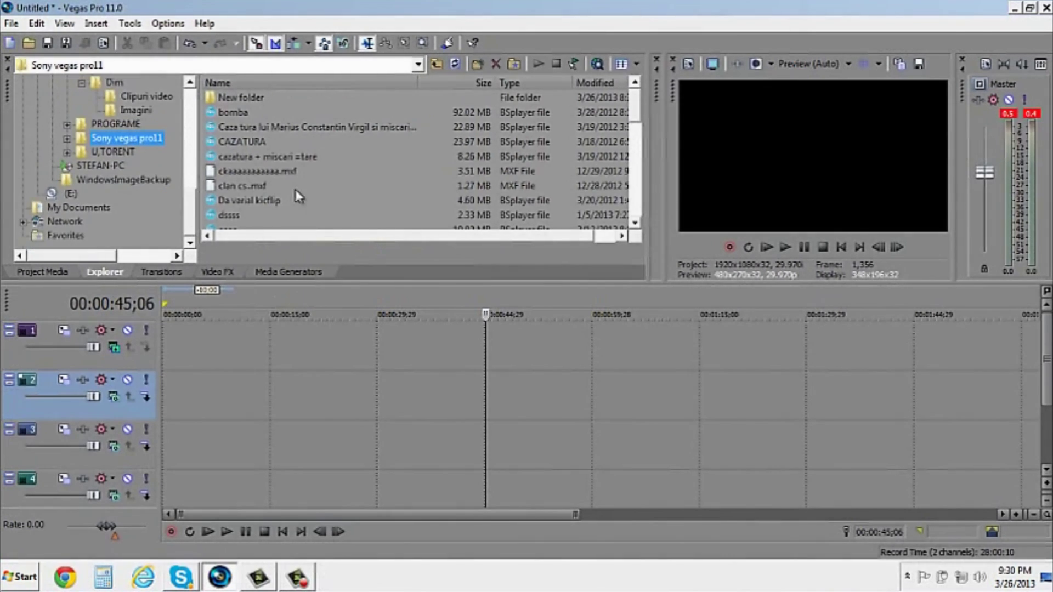
Place the intro shadow clip at the start of the first track and play it through
{"action": "left_click_drag", "start_coordinate": [636, 108], "coordinate": [640, 139]}
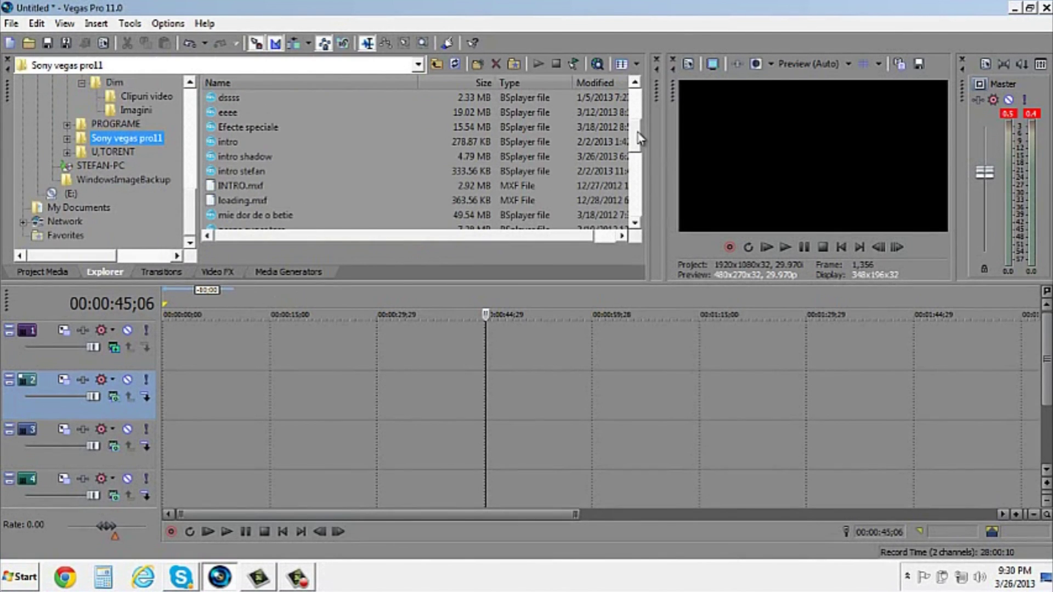
{"action": "left_click_drag", "start_coordinate": [264, 160], "coordinate": [173, 347]}
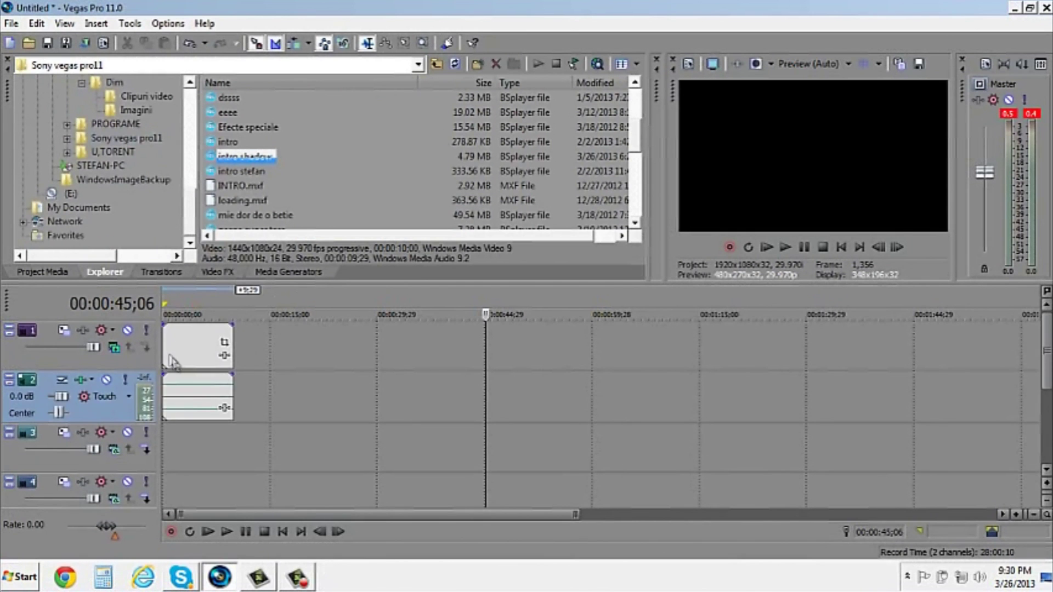
{"action": "left_click", "coordinate": [169, 357]}
{"action": "key", "text": "space"}
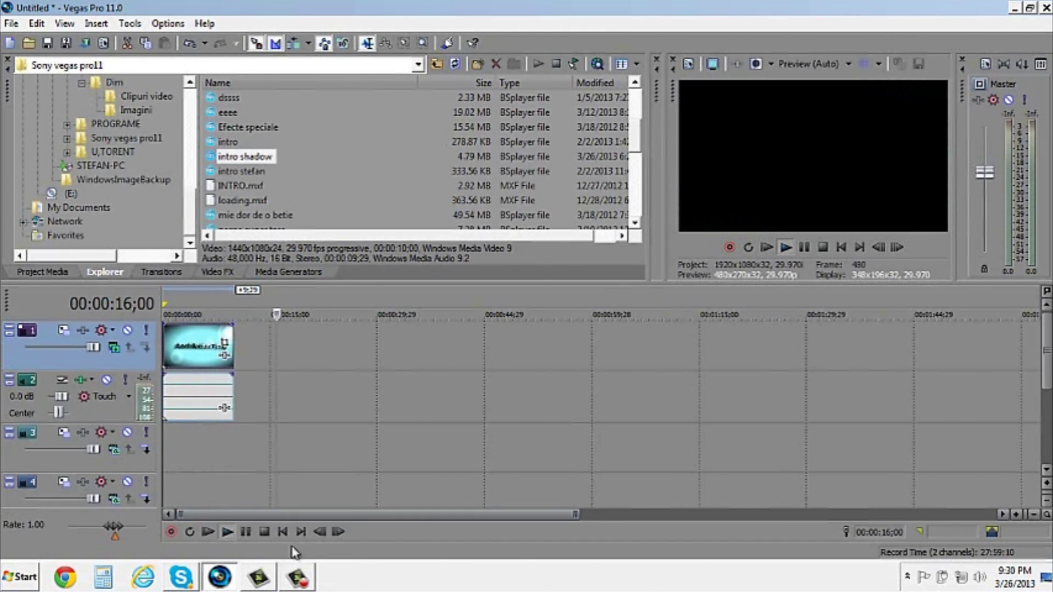
{"action": "left_click", "coordinate": [245, 536]}
Delete the intro shadow clip from the timeline and remove its audio track
{"action": "right_click", "coordinate": [199, 353]}
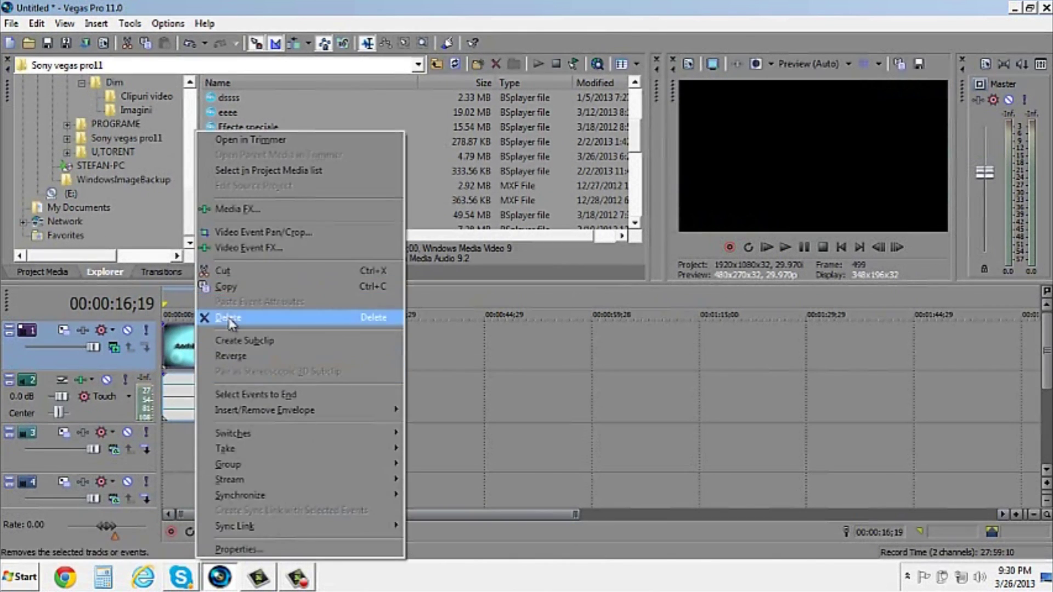
{"action": "left_click", "coordinate": [238, 383]}
{"action": "right_click", "coordinate": [13, 406]}
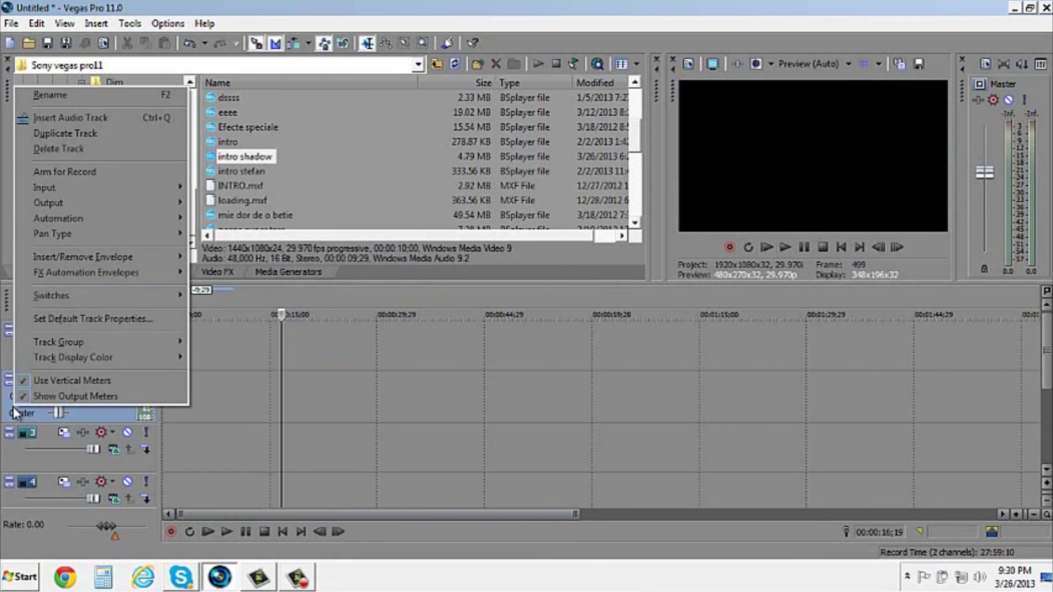
{"action": "left_click", "coordinate": [80, 149]}
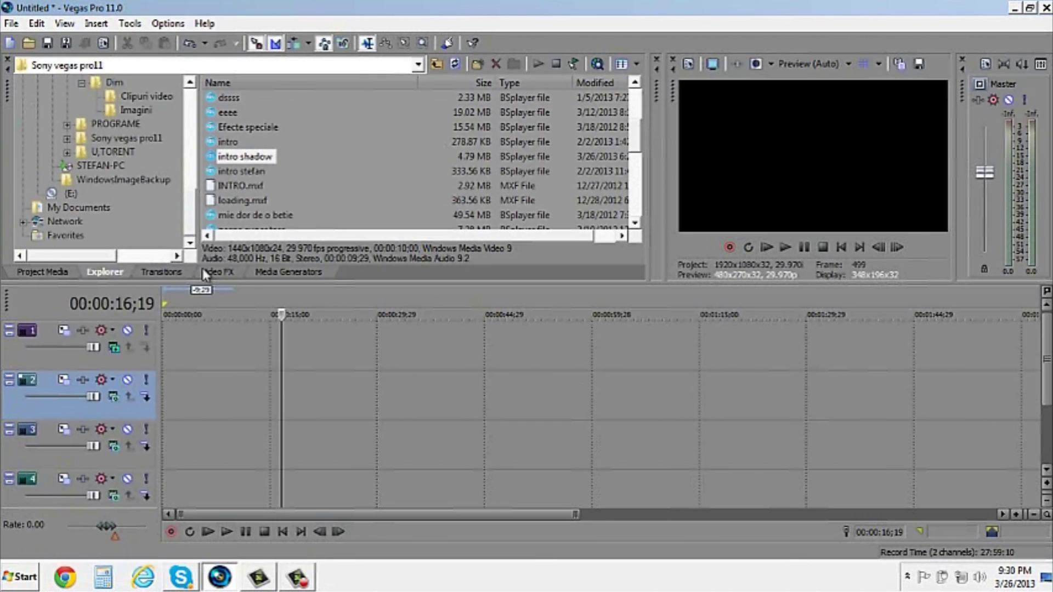
Add a White Solid Color background at the start of track 4 and recolor it blue with HSV 218, 0.72, 1.0
{"action": "left_click", "coordinate": [262, 274]}
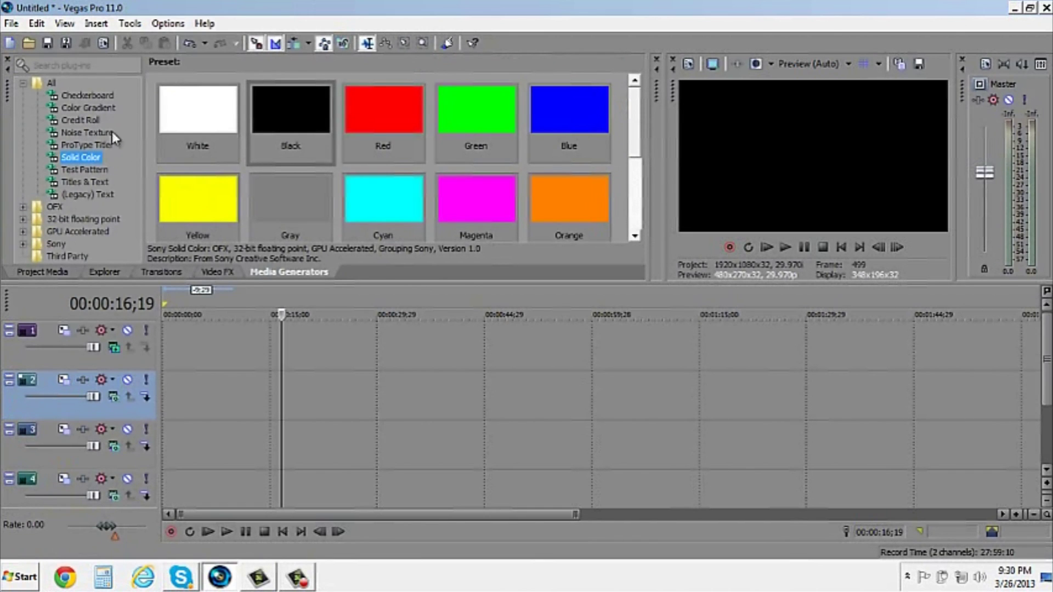
{"action": "left_click_drag", "start_coordinate": [212, 94], "coordinate": [166, 496]}
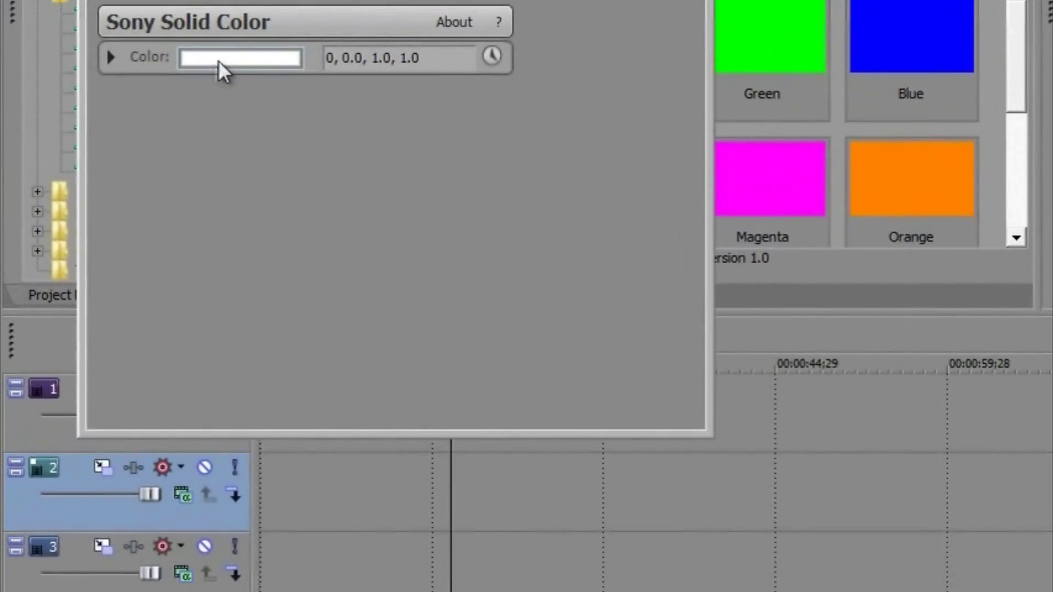
{"action": "left_click", "coordinate": [220, 60]}
{"action": "left_click_drag", "start_coordinate": [333, 358], "coordinate": [335, 212]}
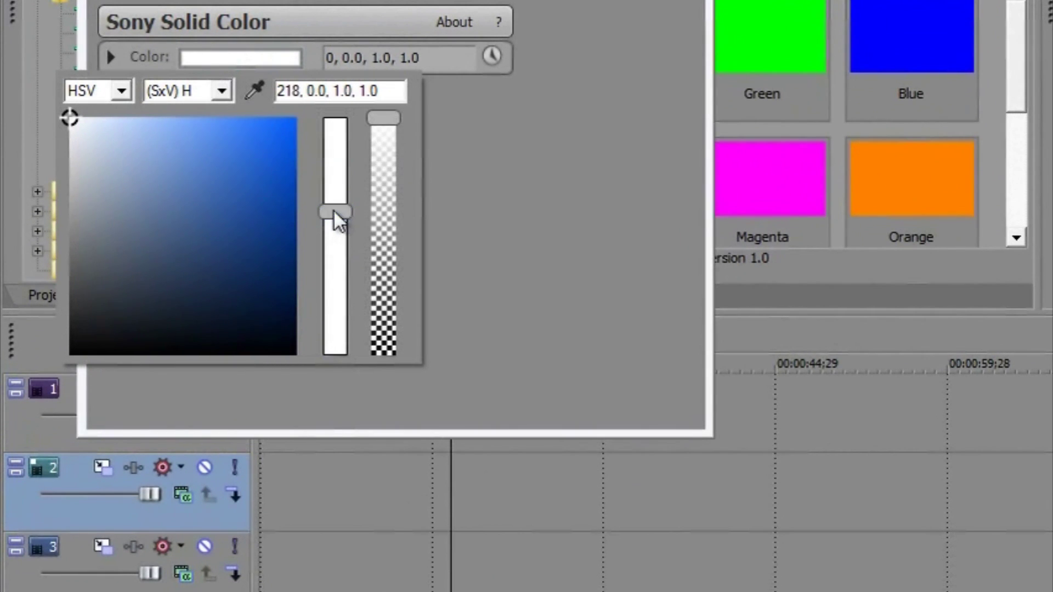
{"action": "left_click_drag", "start_coordinate": [208, 122], "coordinate": [235, 114]}
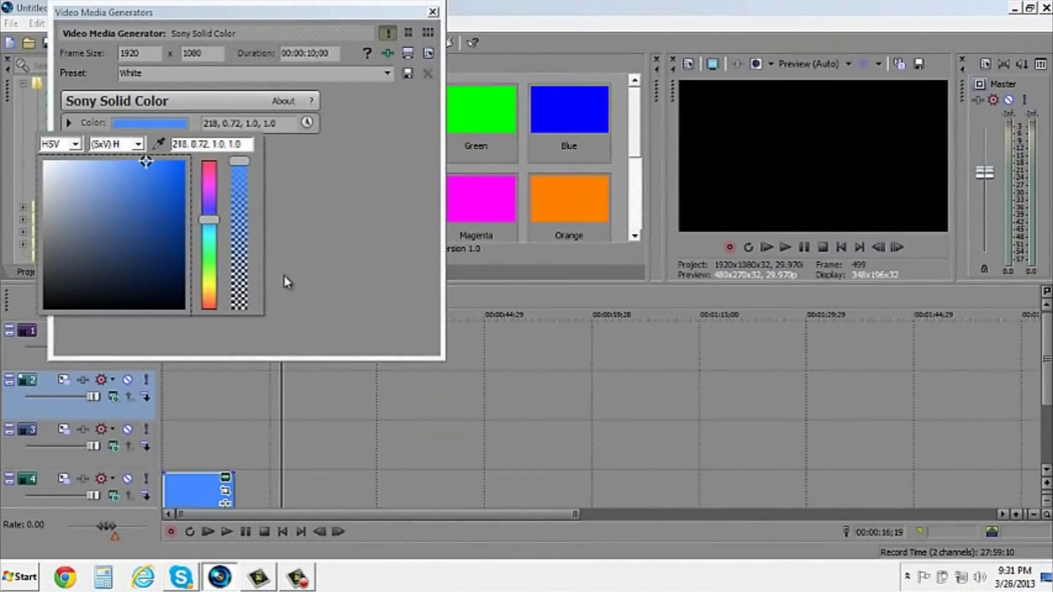
{"action": "left_click", "coordinate": [363, 112]}
{"action": "left_click", "coordinate": [433, 12]}
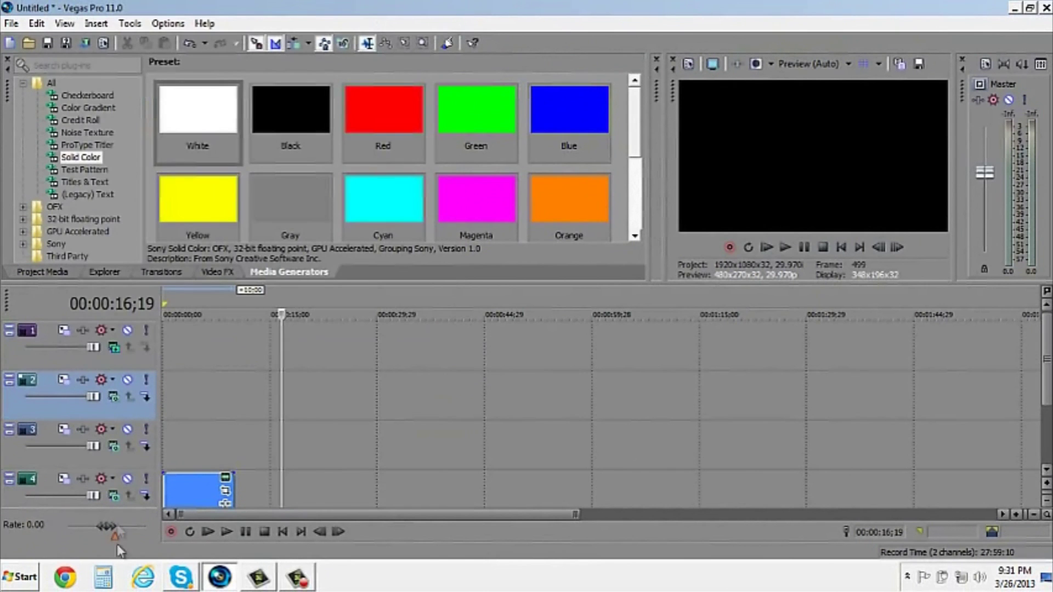
Add an Elliptical White to Black Color Gradient at the start of track 3, above the blue background
{"action": "left_click", "coordinate": [226, 272]}
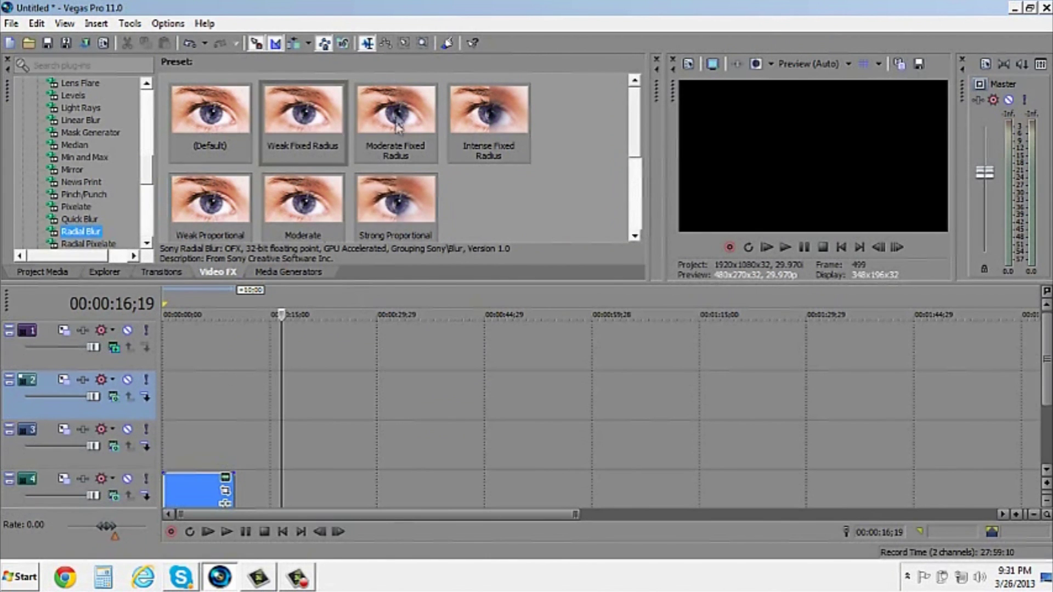
{"action": "left_click", "coordinate": [271, 274]}
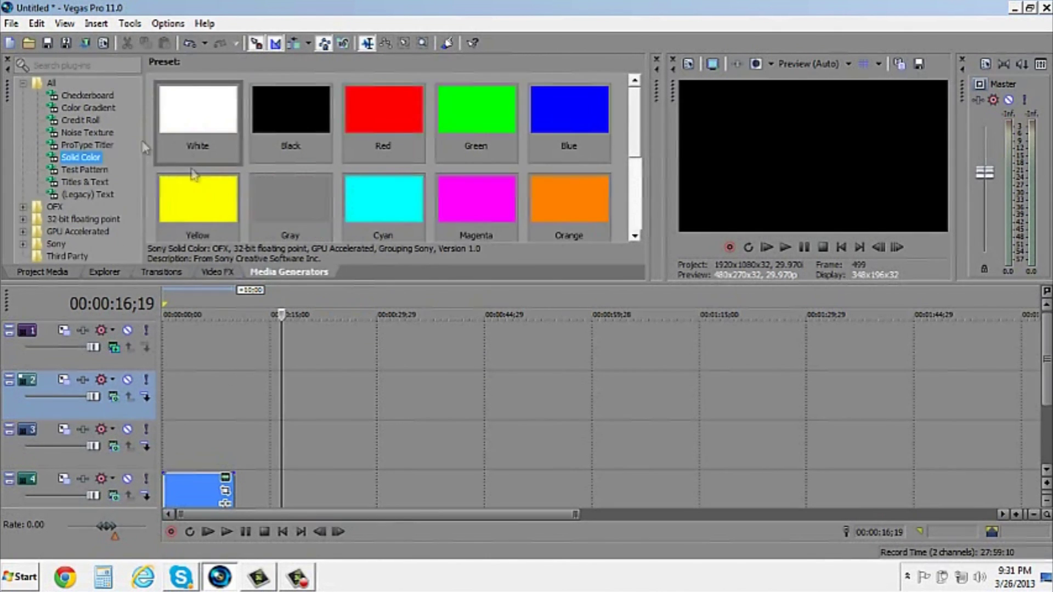
{"action": "left_click", "coordinate": [97, 109]}
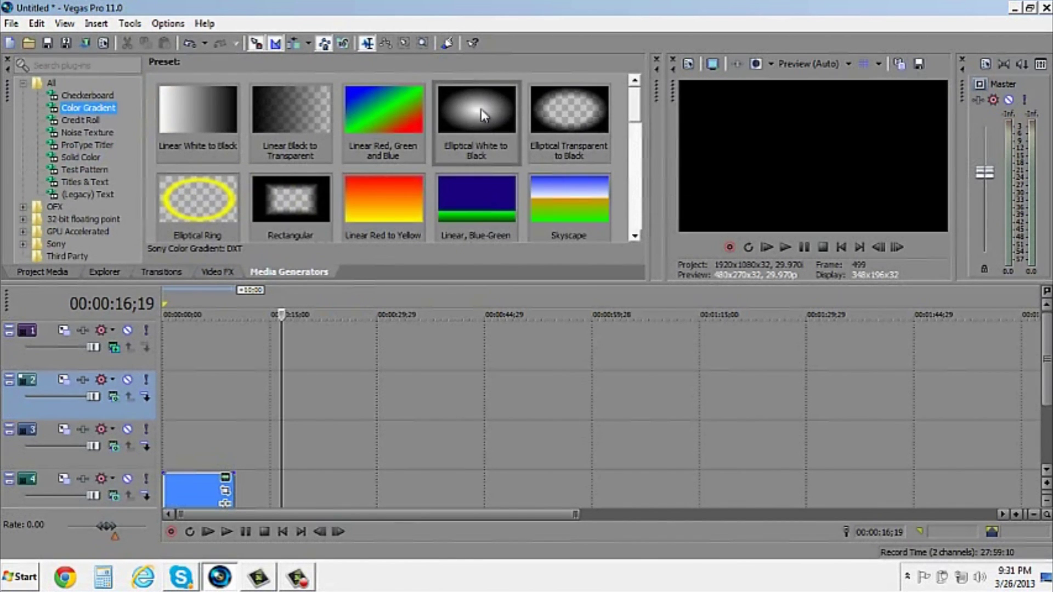
{"action": "left_click_drag", "start_coordinate": [495, 135], "coordinate": [178, 436]}
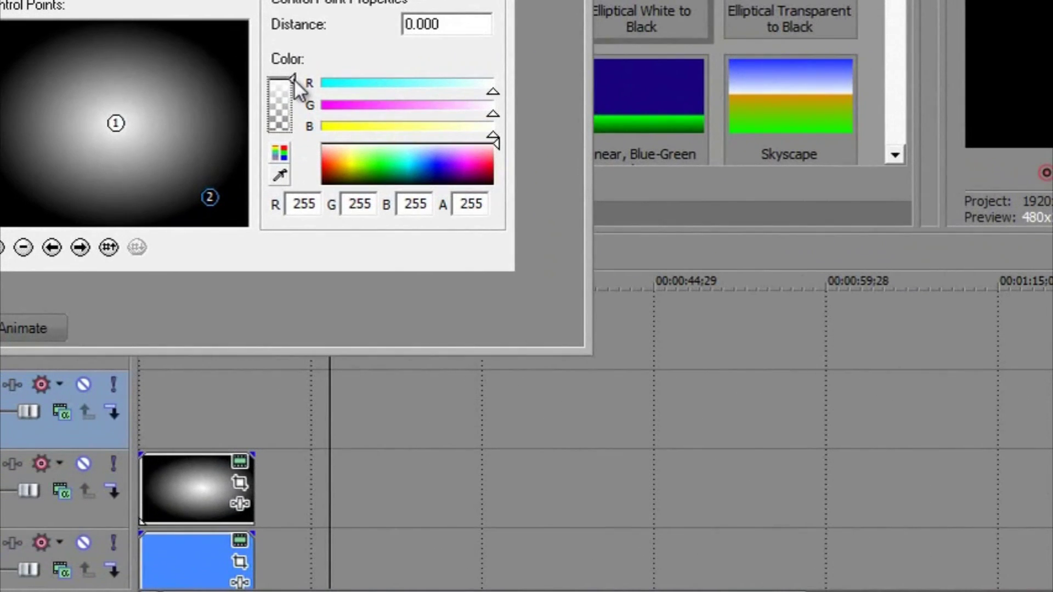
Make the gradient's white control point 1 semi-transparent with an alpha of 85, previewing it over the blue background
{"action": "left_click_drag", "start_coordinate": [294, 82], "coordinate": [297, 110]}
{"action": "left_click", "coordinate": [197, 507]}
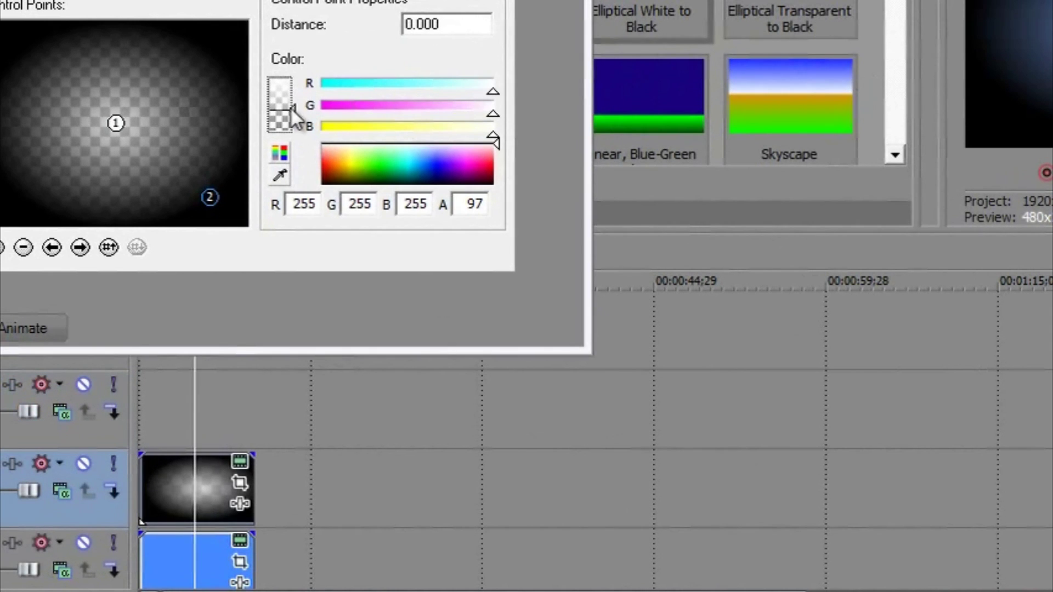
{"action": "left_click_drag", "start_coordinate": [293, 109], "coordinate": [293, 100]}
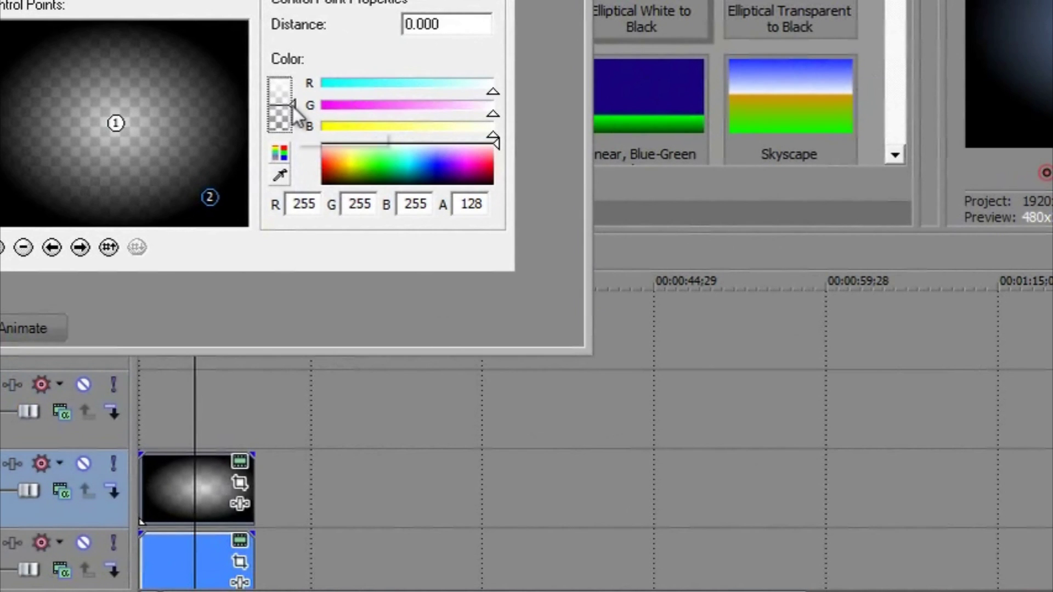
{"action": "left_click_drag", "start_coordinate": [292, 105], "coordinate": [293, 116]}
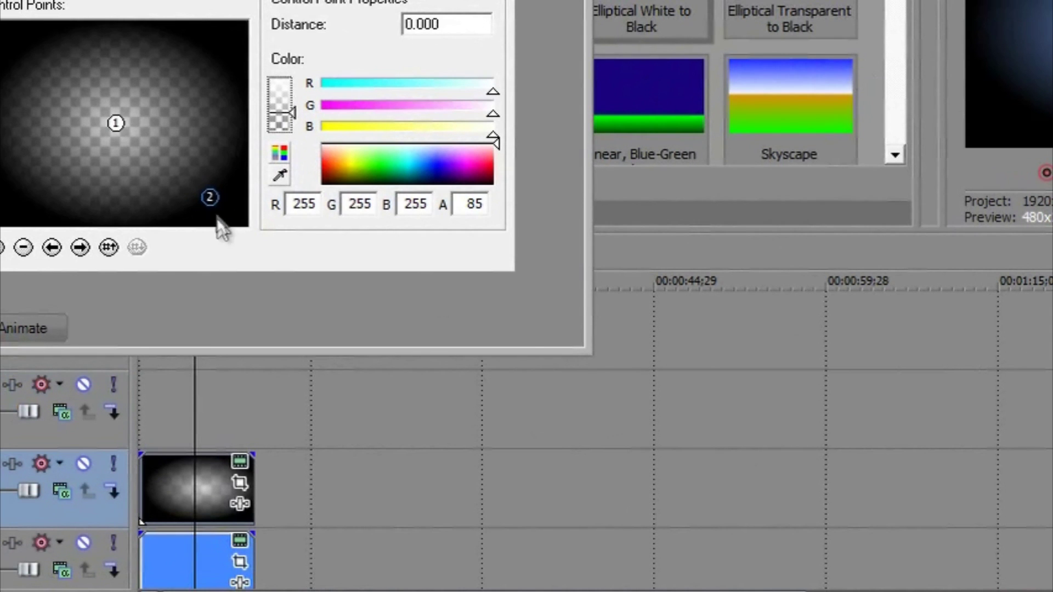
Move the gradient's control point 2 out to the corner at distance 0.707 and control point 1 outward to distance 0.326
{"action": "left_click_drag", "start_coordinate": [211, 199], "coordinate": [284, 239]}
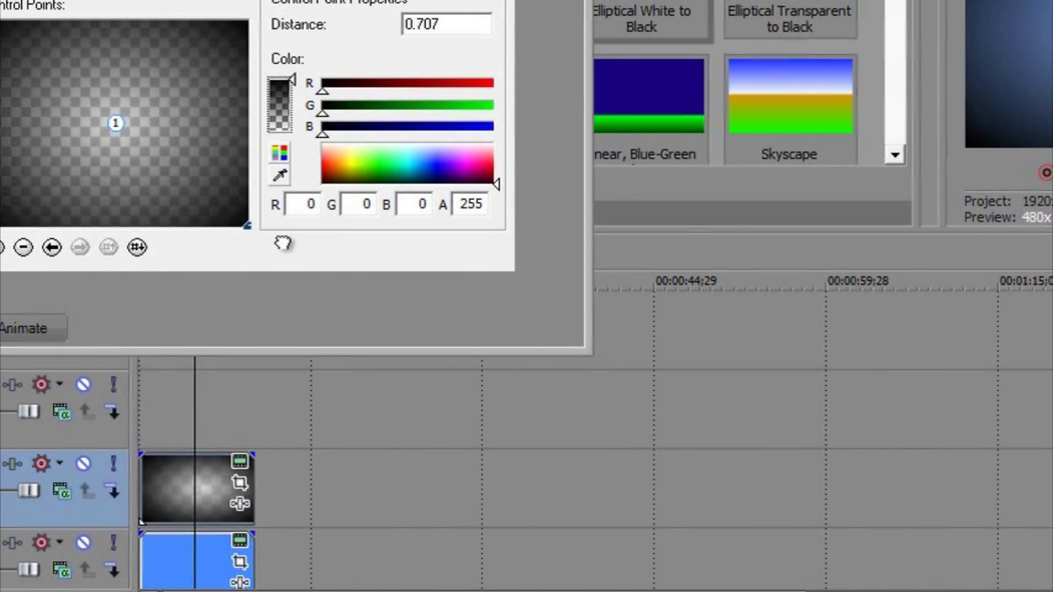
{"action": "left_click", "coordinate": [117, 124]}
{"action": "left_click_drag", "start_coordinate": [161, 163], "coordinate": [179, 177]}
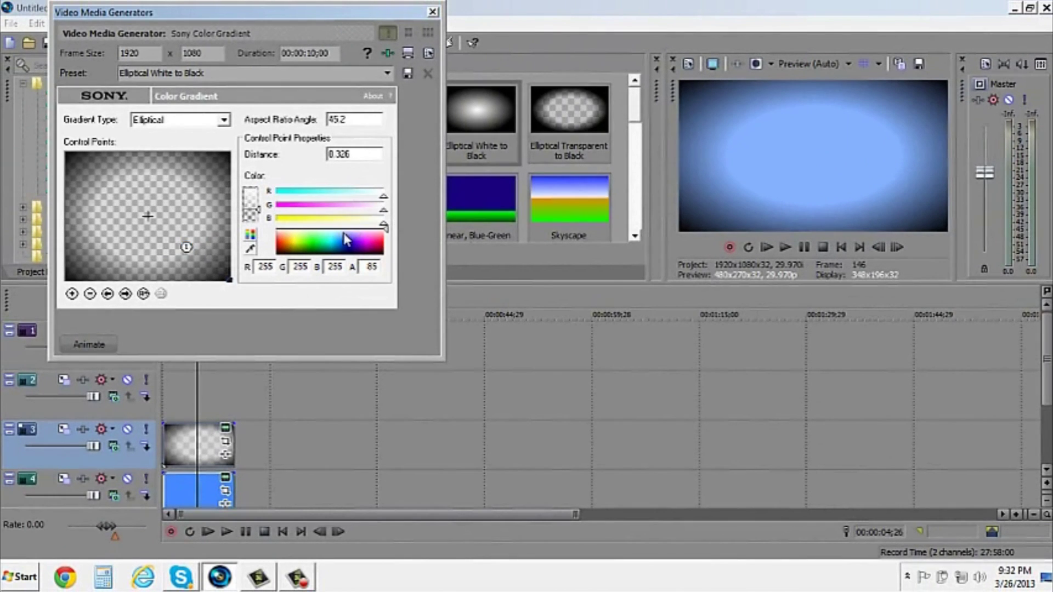
{"action": "left_click", "coordinate": [433, 13]}
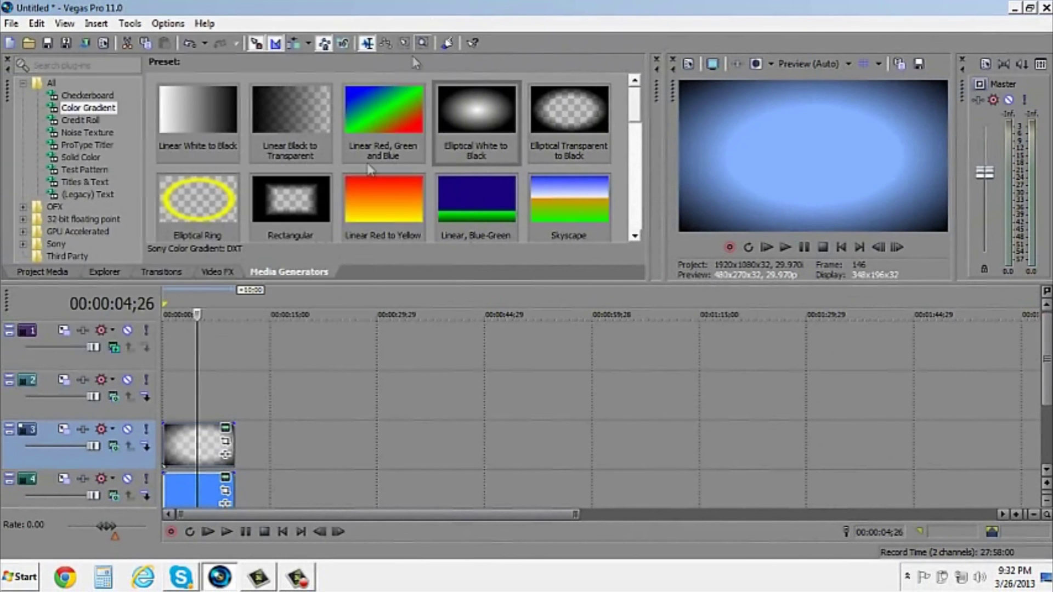
Insert text media on track 2 and replace its sample wording with "Text Shadow"
{"action": "right_click", "coordinate": [171, 401]}
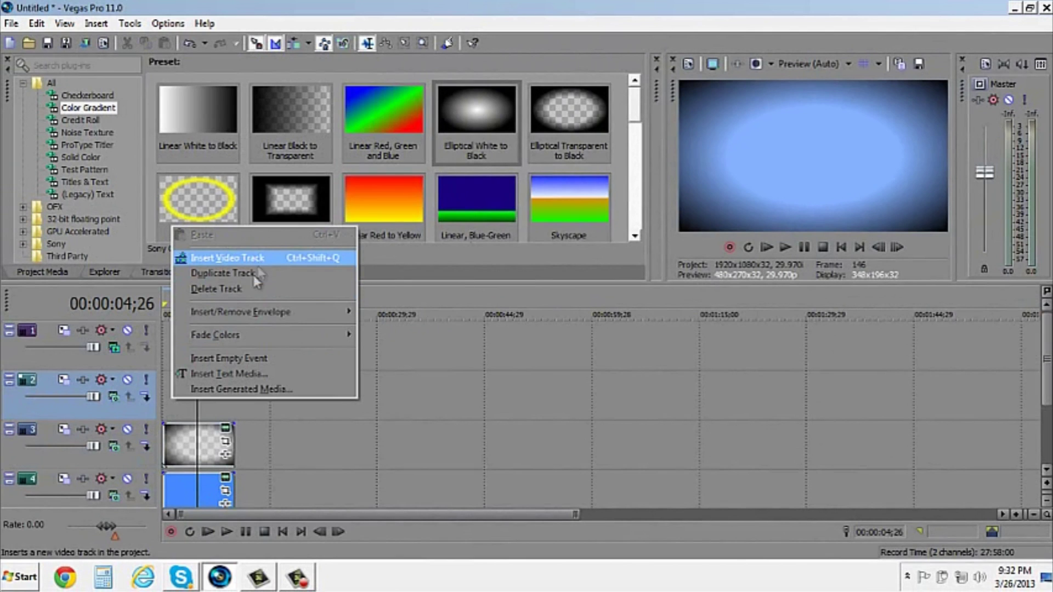
{"action": "left_click", "coordinate": [216, 375]}
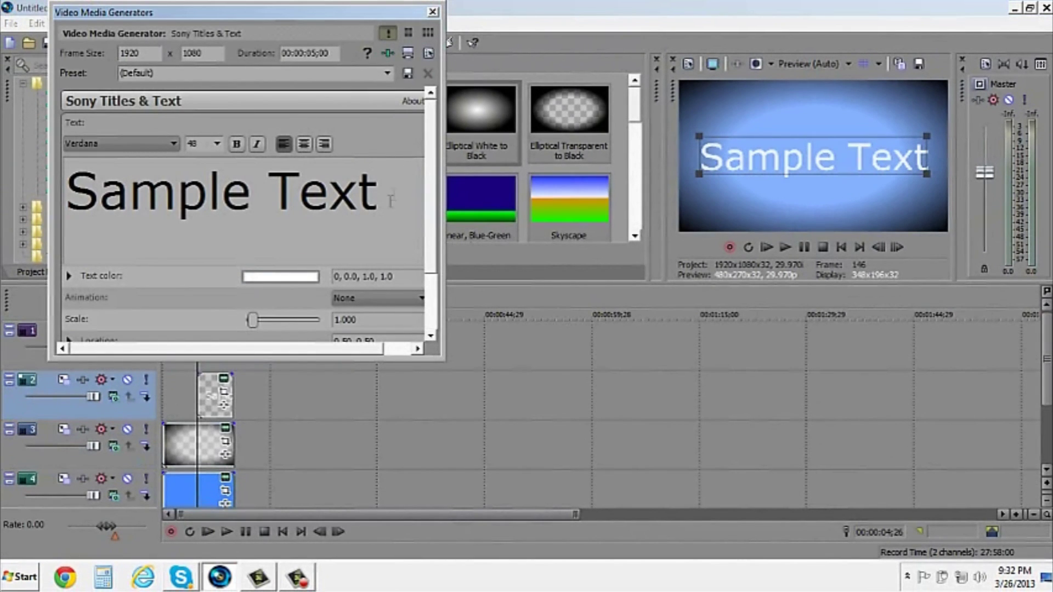
{"action": "key", "text": "BackSpace"}
{"action": "key", "text": "BackSpace"}
{"action": "key", "text": "BackSpace"}
{"action": "key", "text": "BackSpace"}
{"action": "key", "text": "BackSpace"}
{"action": "key", "text": "BackSpace"}
{"action": "key", "text": "BackSpace"}
{"action": "key", "text": "BackSpace"}
{"action": "key", "text": "BackSpace"}
{"action": "key", "text": "BackSpace"}
{"action": "key", "text": "BackSpace"}
{"action": "type", "text": "TE"}
{"action": "key", "text": "BackSpace"}
{"action": "type", "text": "ext"}
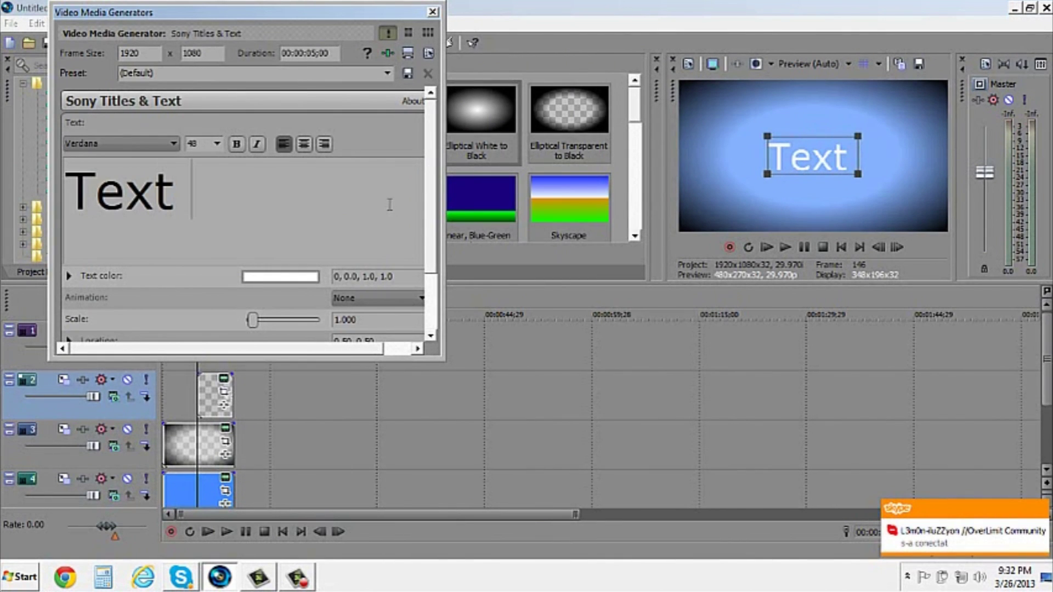
{"action": "type", "text": " S"}
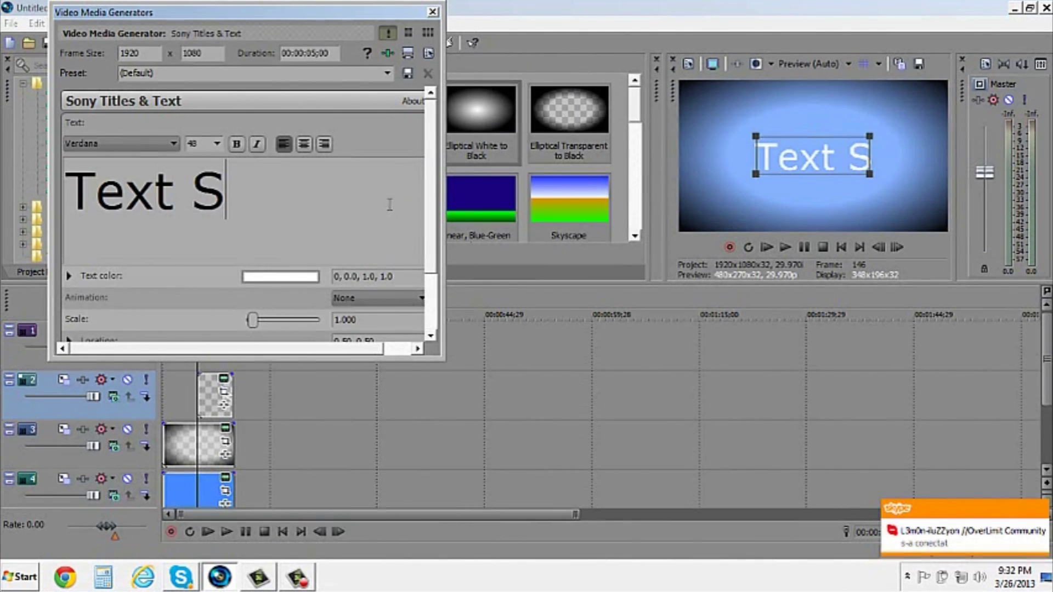
{"action": "type", "text": "hadow"}
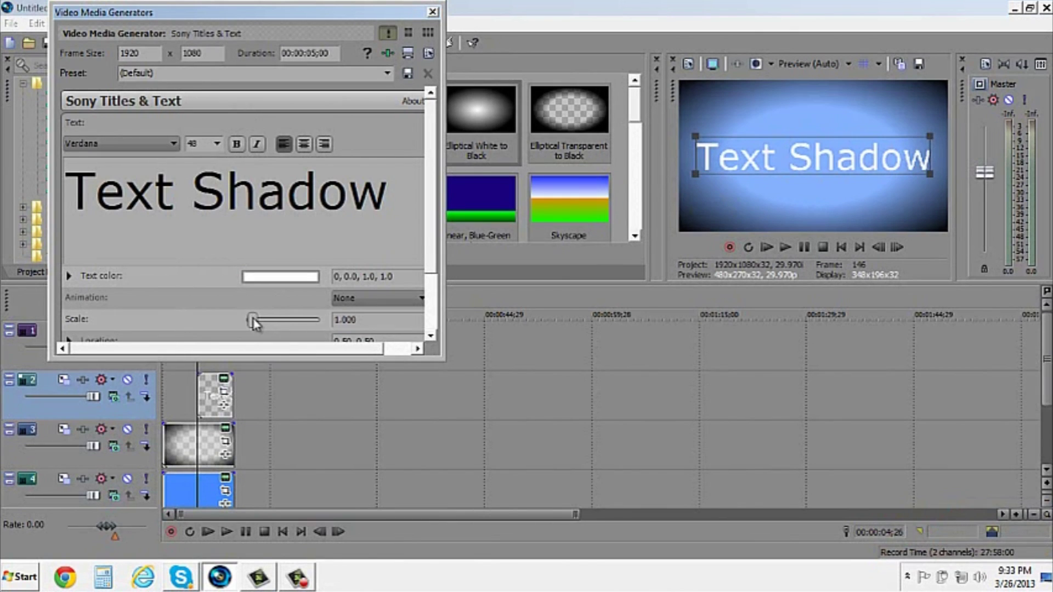
Scale the title down to 0.621 and center-align its text
{"action": "left_click_drag", "start_coordinate": [253, 319], "coordinate": [252, 321]}
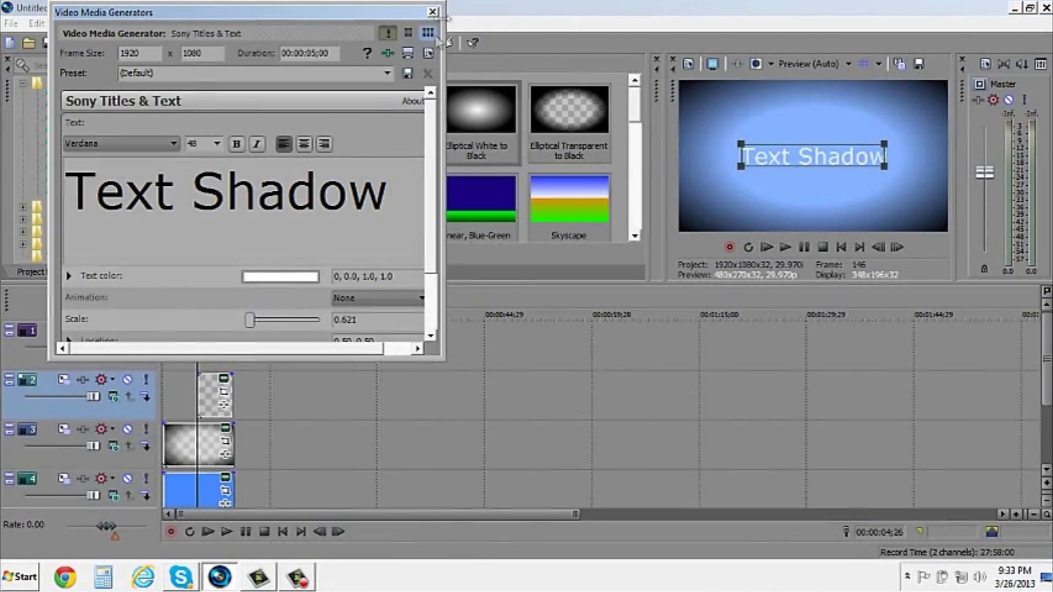
{"action": "left_click", "coordinate": [304, 144]}
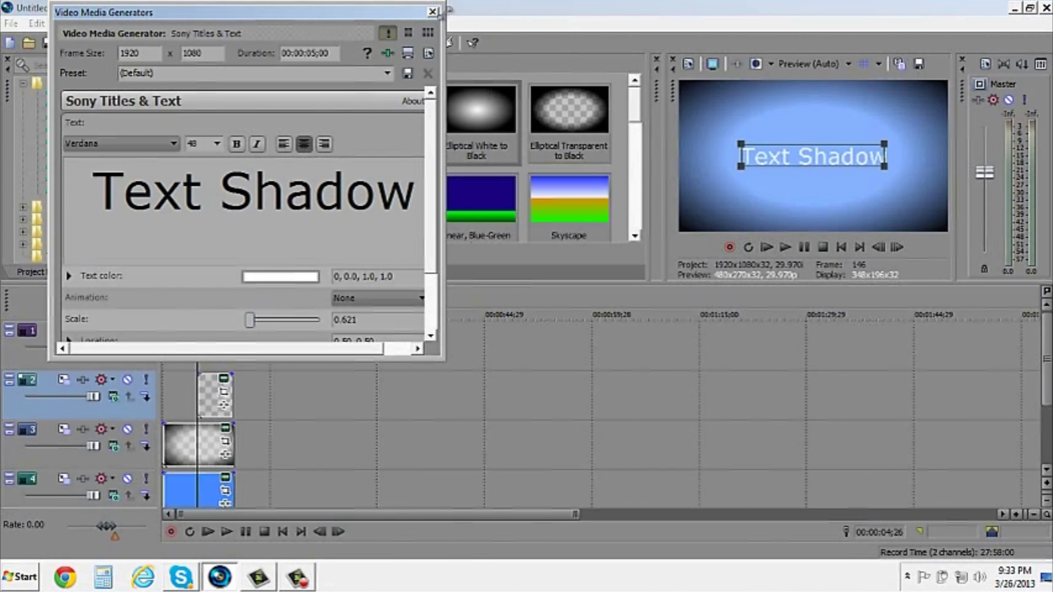
{"action": "left_click", "coordinate": [433, 12]}
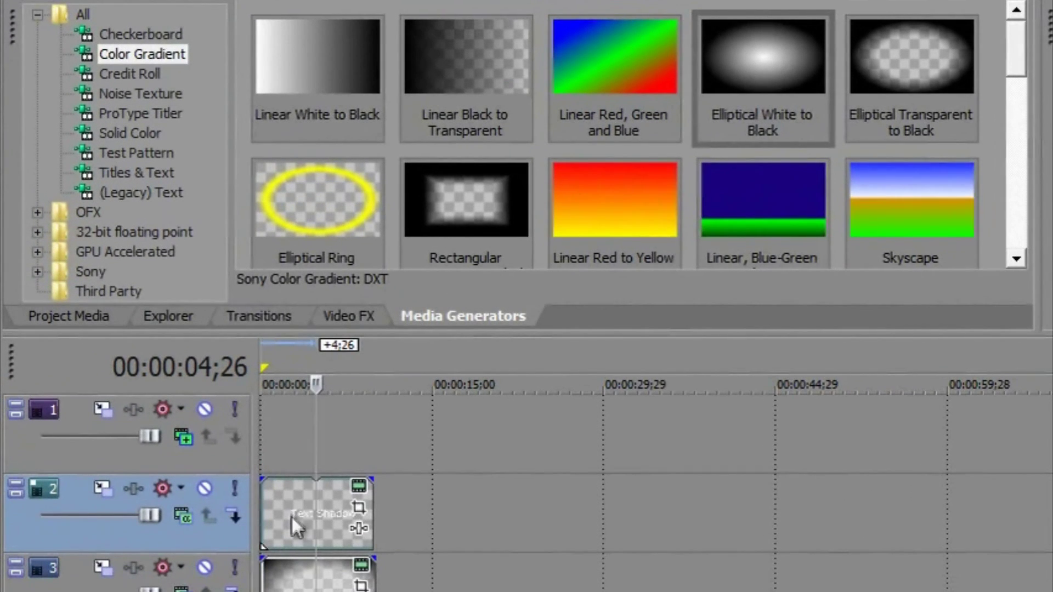
Apply the Moderate Light Rays preset of the Light Rays effect to the Text Shadow title on track 2
{"action": "left_click", "coordinate": [345, 313]}
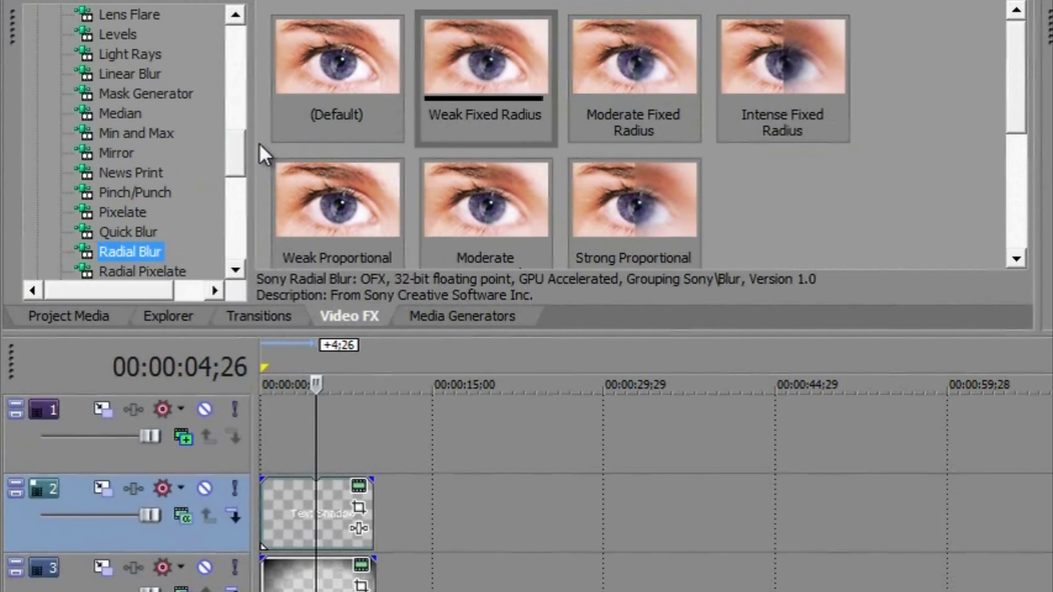
{"action": "left_click_drag", "start_coordinate": [237, 146], "coordinate": [238, 130]}
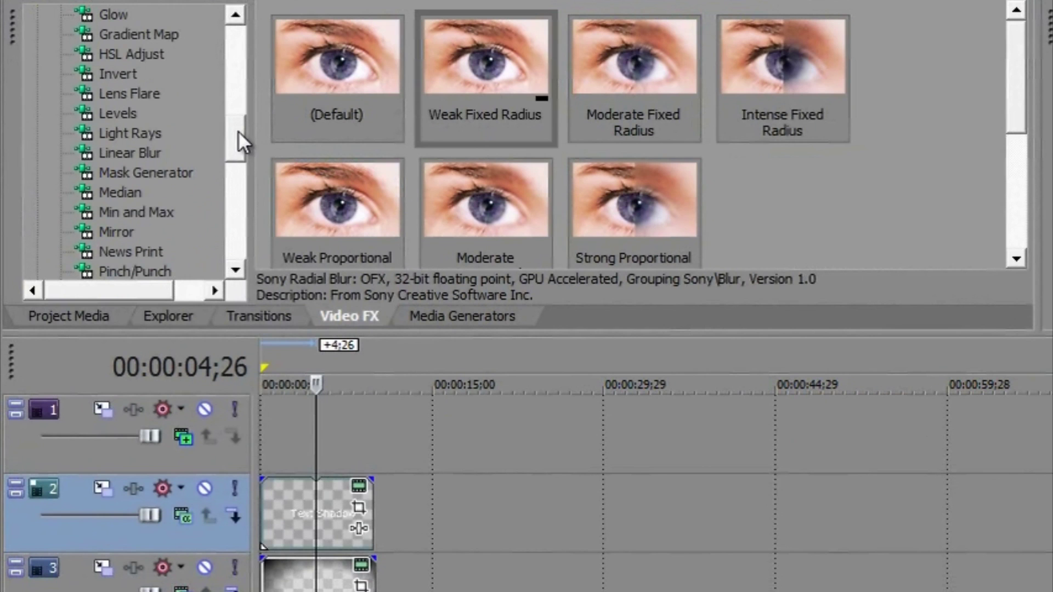
{"action": "left_click", "coordinate": [153, 92]}
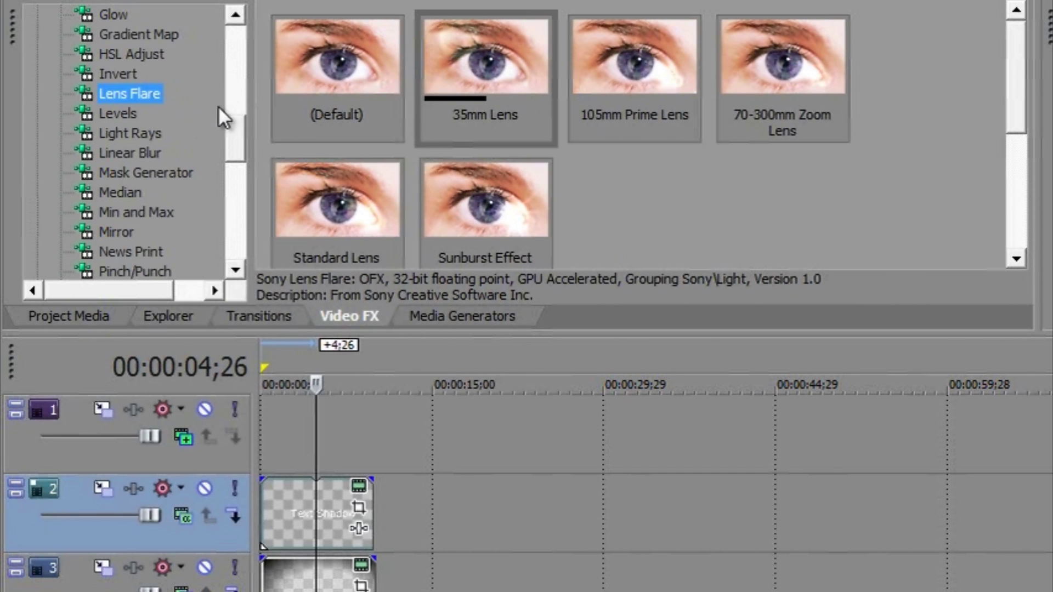
{"action": "left_click", "coordinate": [156, 140]}
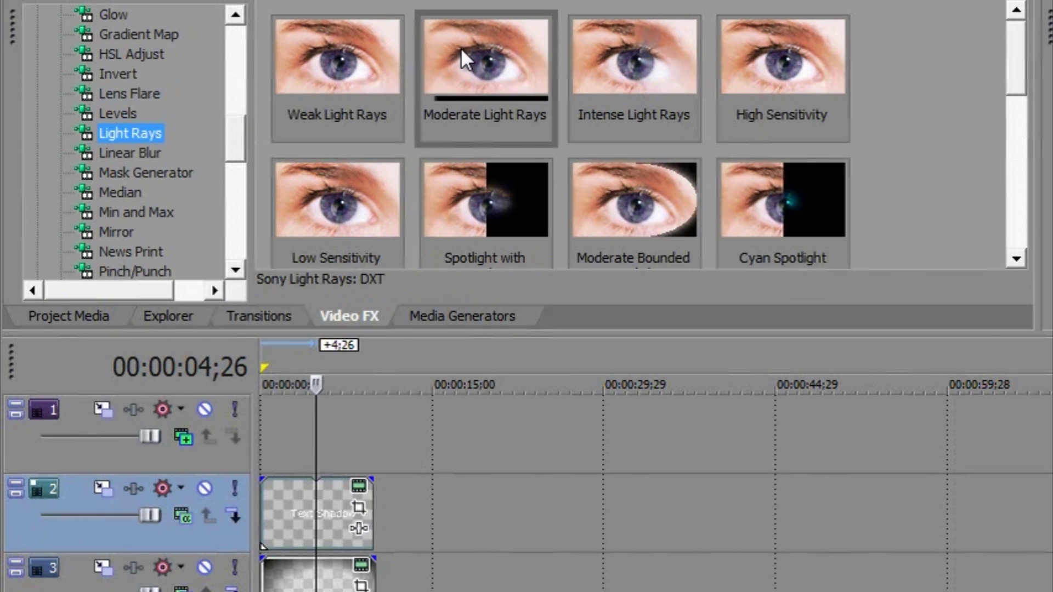
{"action": "left_click_drag", "start_coordinate": [461, 47], "coordinate": [327, 510]}
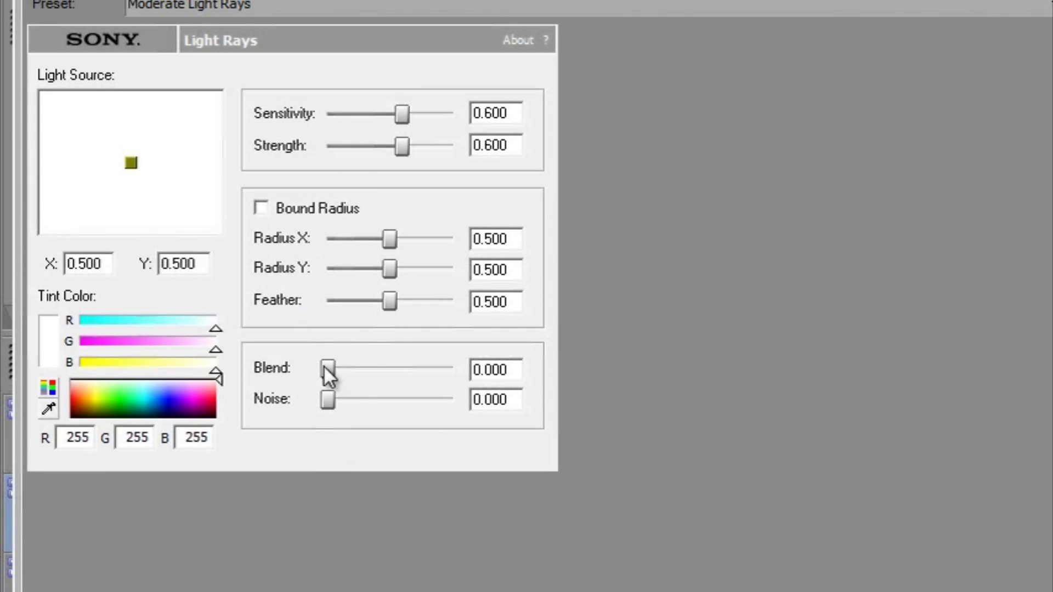
Set the Light Rays tint to RGB 48, 48, 48 and raise Blend, Feather, Radius Y, Radius X and Strength to 1.000
{"action": "left_click_drag", "start_coordinate": [219, 382], "coordinate": [228, 414]}
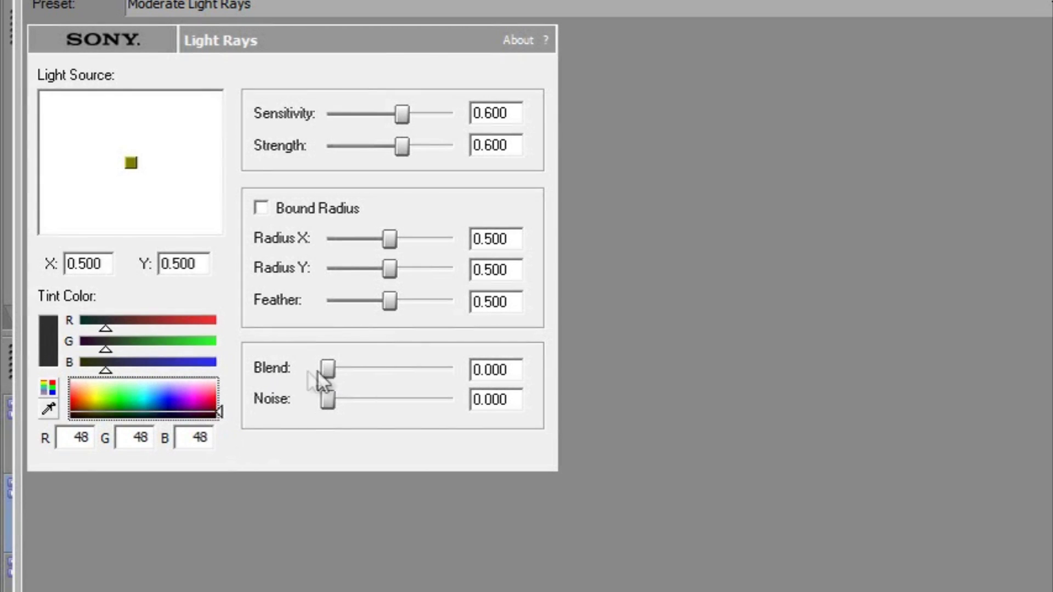
{"action": "left_click_drag", "start_coordinate": [328, 375], "coordinate": [642, 382]}
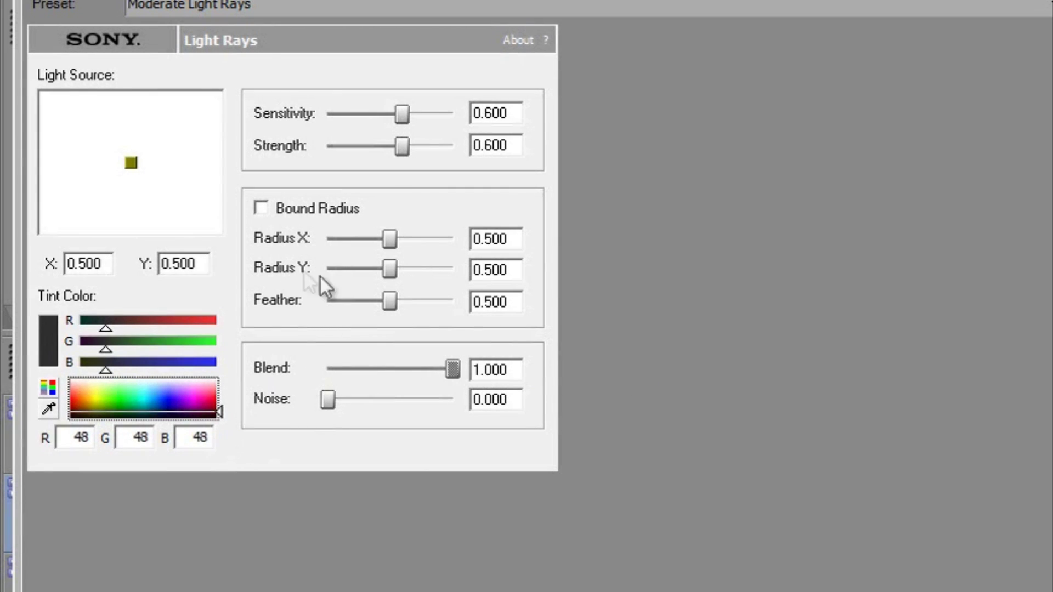
{"action": "left_click_drag", "start_coordinate": [384, 297], "coordinate": [498, 316]}
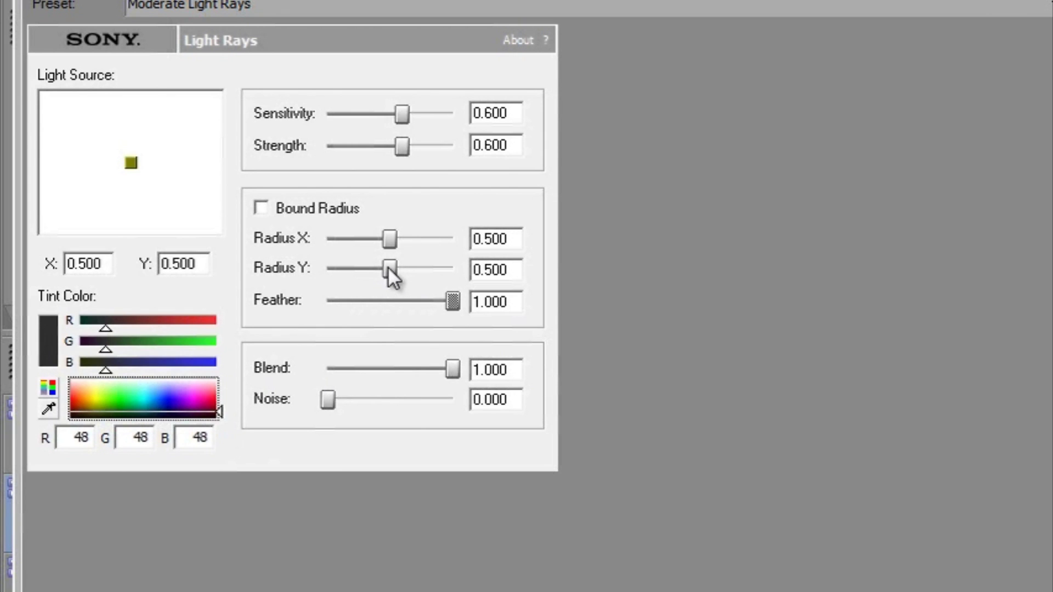
{"action": "left_click_drag", "start_coordinate": [390, 268], "coordinate": [509, 277]}
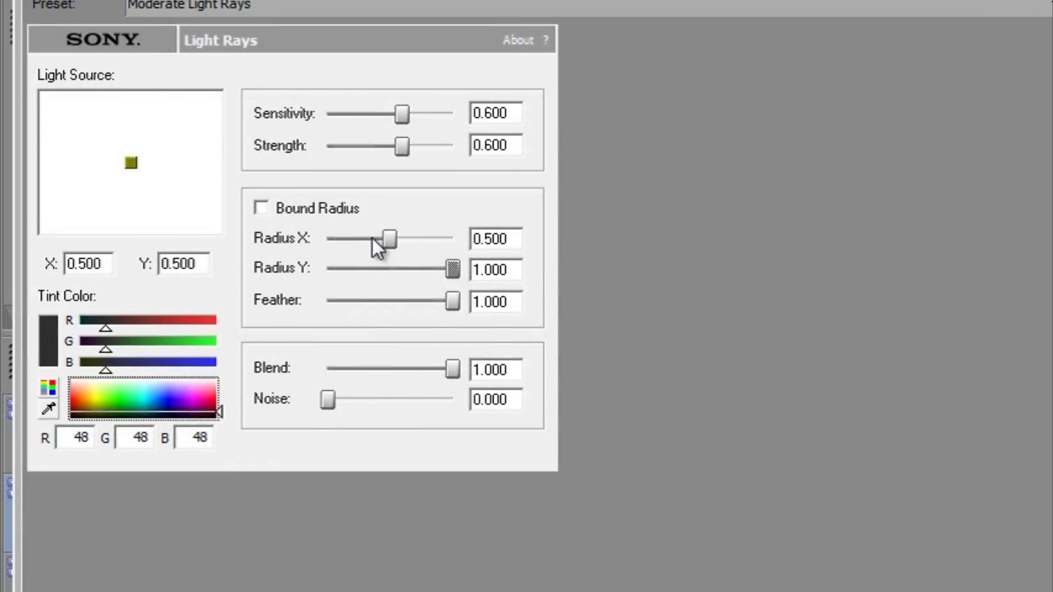
{"action": "left_click_drag", "start_coordinate": [388, 239], "coordinate": [603, 224]}
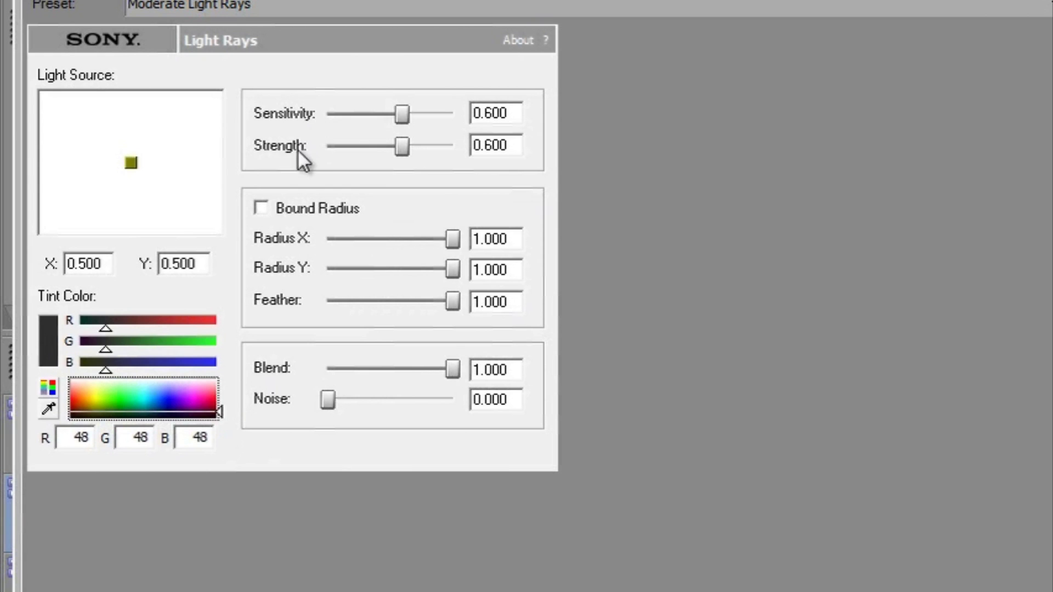
{"action": "left_click_drag", "start_coordinate": [402, 146], "coordinate": [554, 127]}
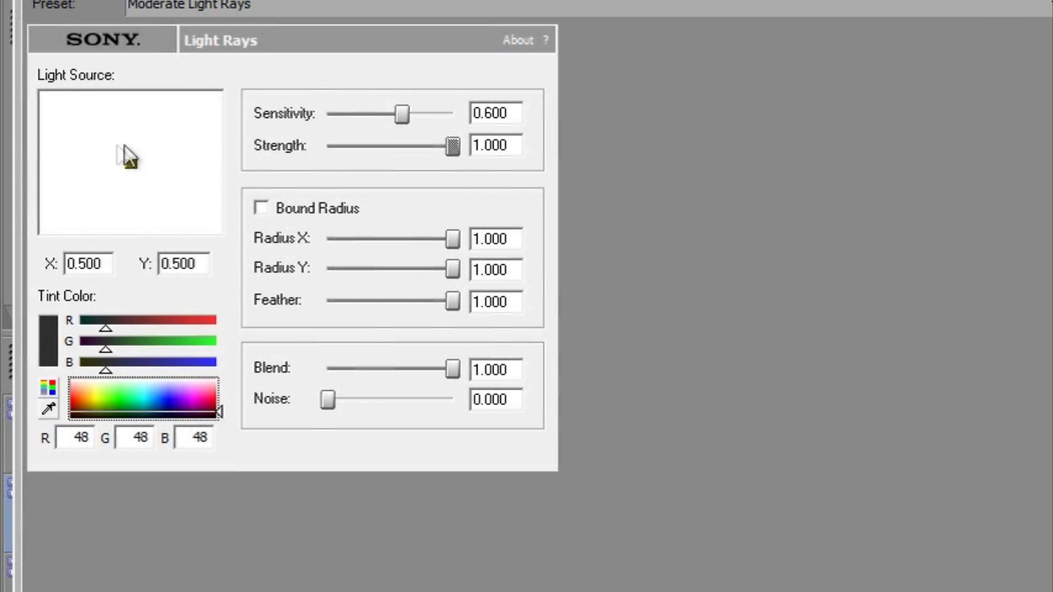
Animate the light source from X 1.000, Y 0.000 at the start to X 0.000, Y 0.000 at 00:00:09;26, and preview the sweep
{"action": "left_click_drag", "start_coordinate": [134, 163], "coordinate": [252, 87]}
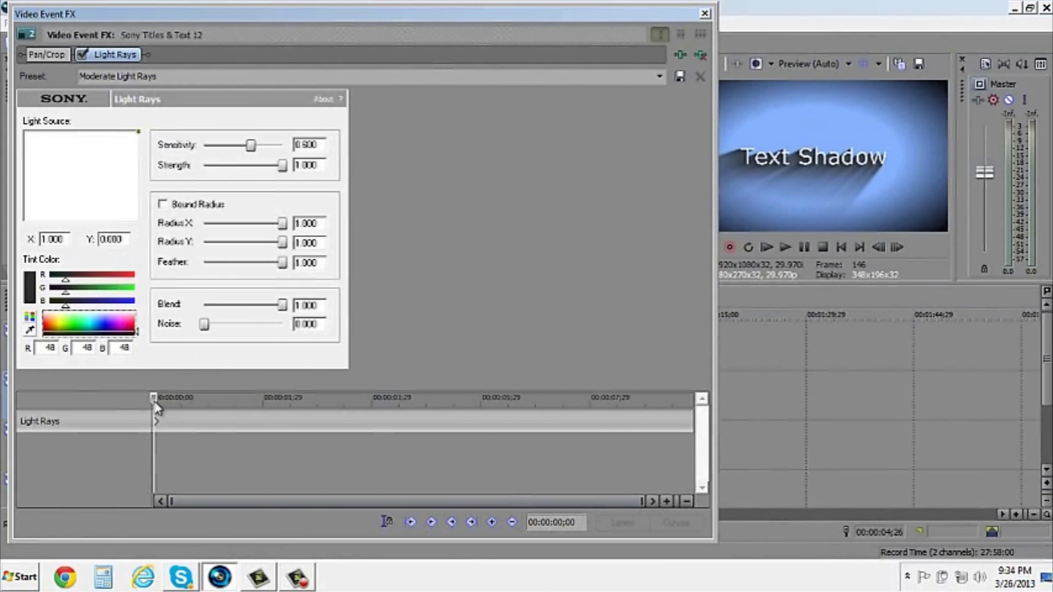
{"action": "left_click_drag", "start_coordinate": [158, 403], "coordinate": [713, 401]}
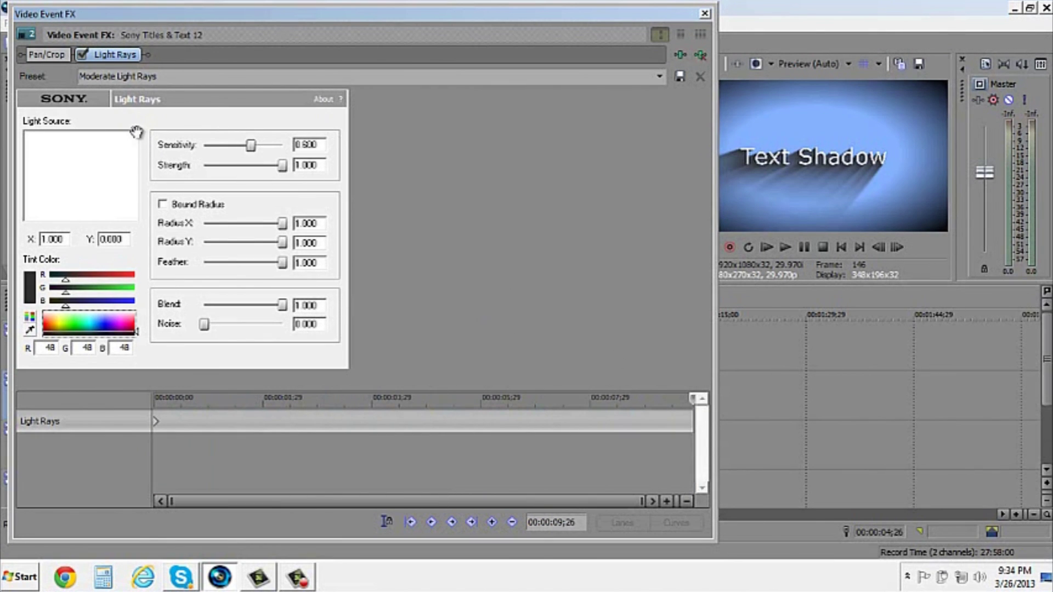
{"action": "left_click_drag", "start_coordinate": [139, 134], "coordinate": [15, 133]}
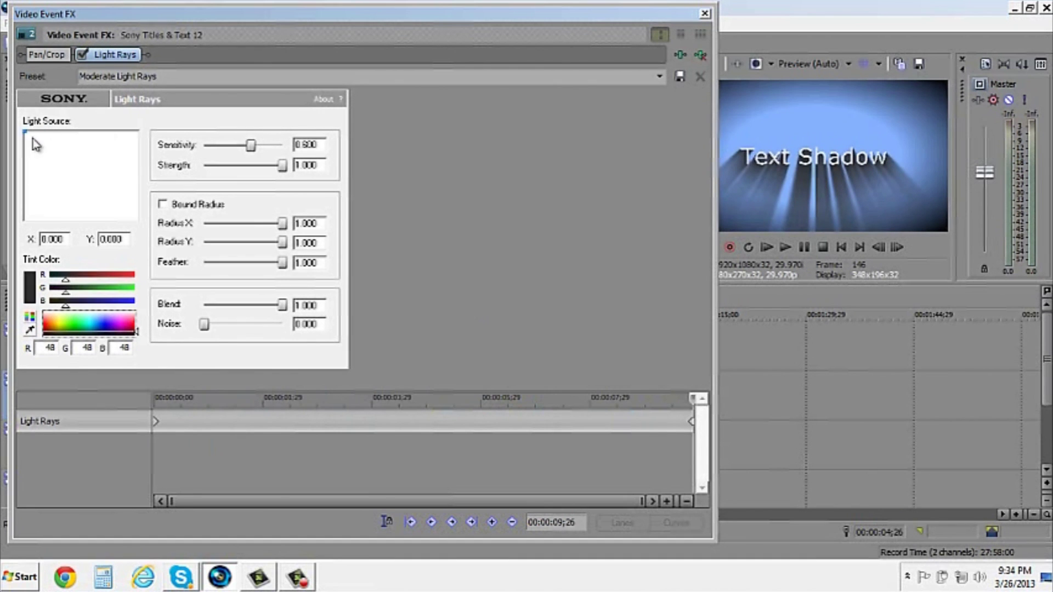
{"action": "left_click", "coordinate": [706, 15]}
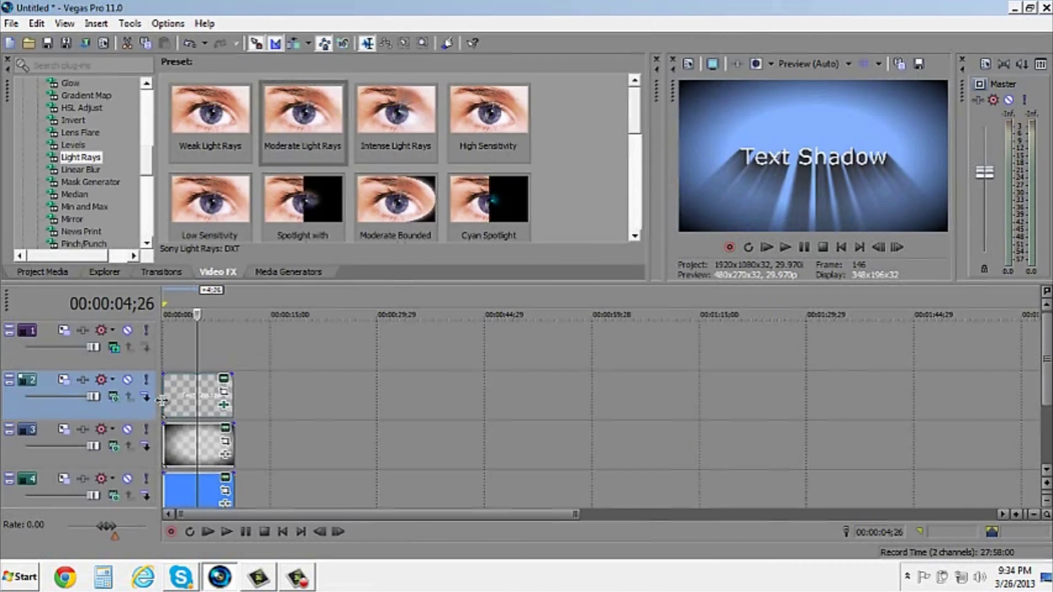
{"action": "key", "text": "space"}
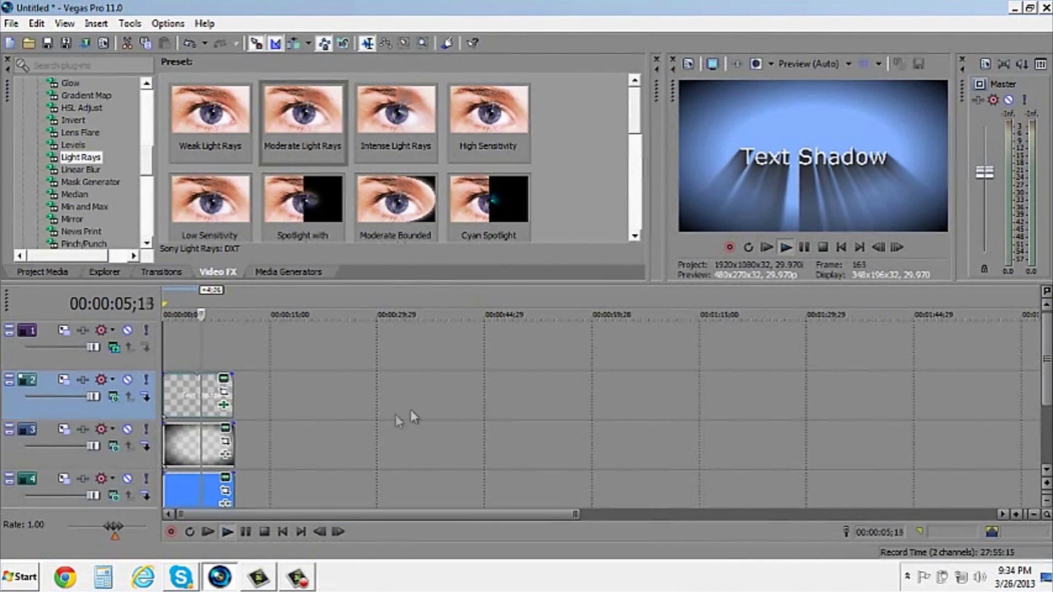
{"action": "left_click", "coordinate": [246, 532]}
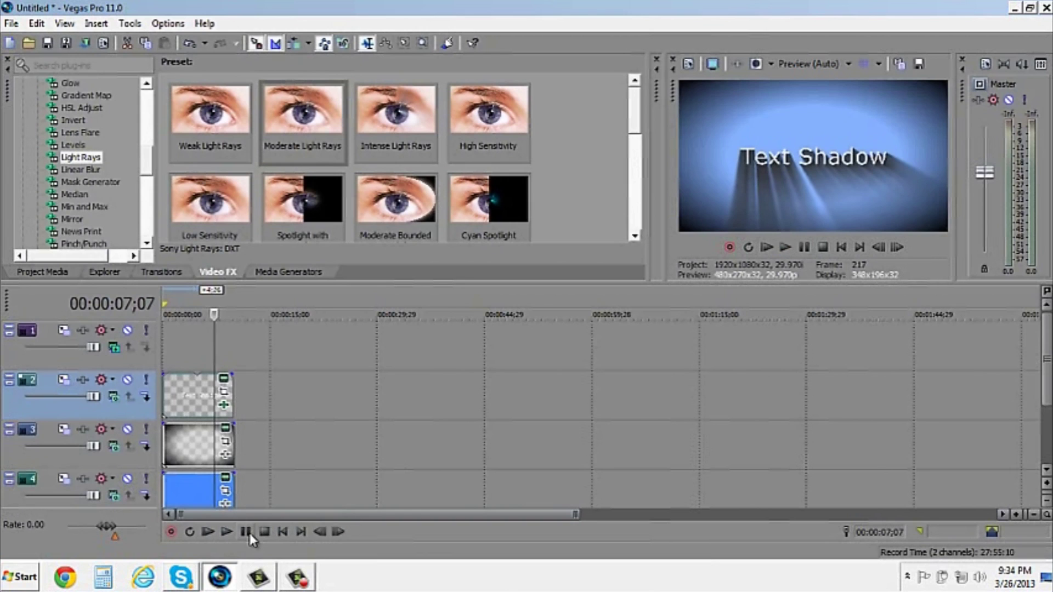
Insert a black Solid Color generator at the start of track 1 with its default settings
{"action": "left_click", "coordinate": [285, 271]}
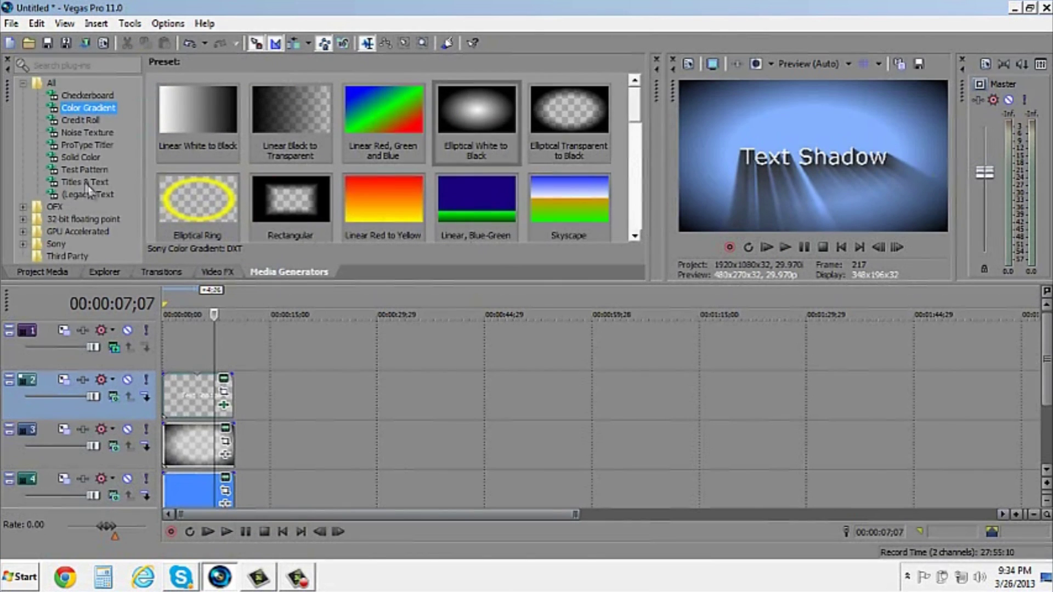
{"action": "left_click", "coordinate": [85, 159]}
{"action": "left_click_drag", "start_coordinate": [329, 107], "coordinate": [203, 328]}
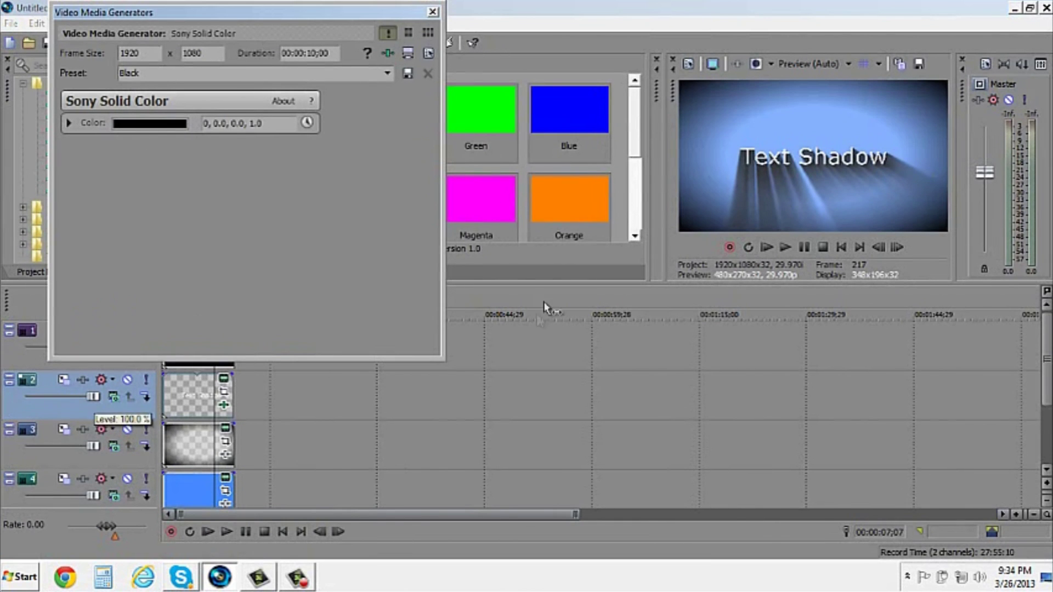
{"action": "left_click", "coordinate": [433, 12]}
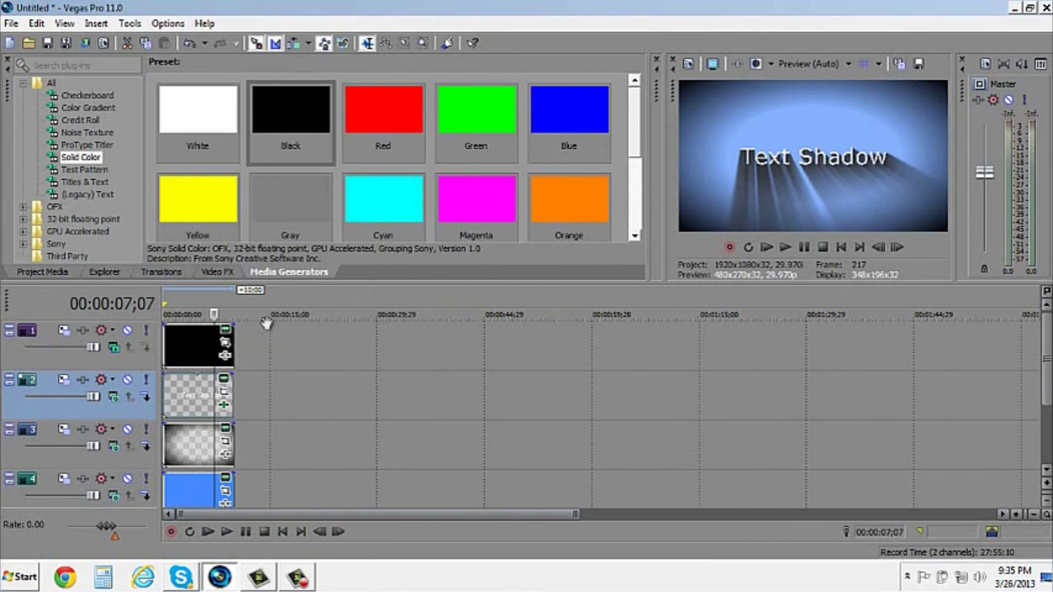
Check the compositing mode of track 1, which holds the black solid
{"action": "left_click", "coordinate": [192, 343]}
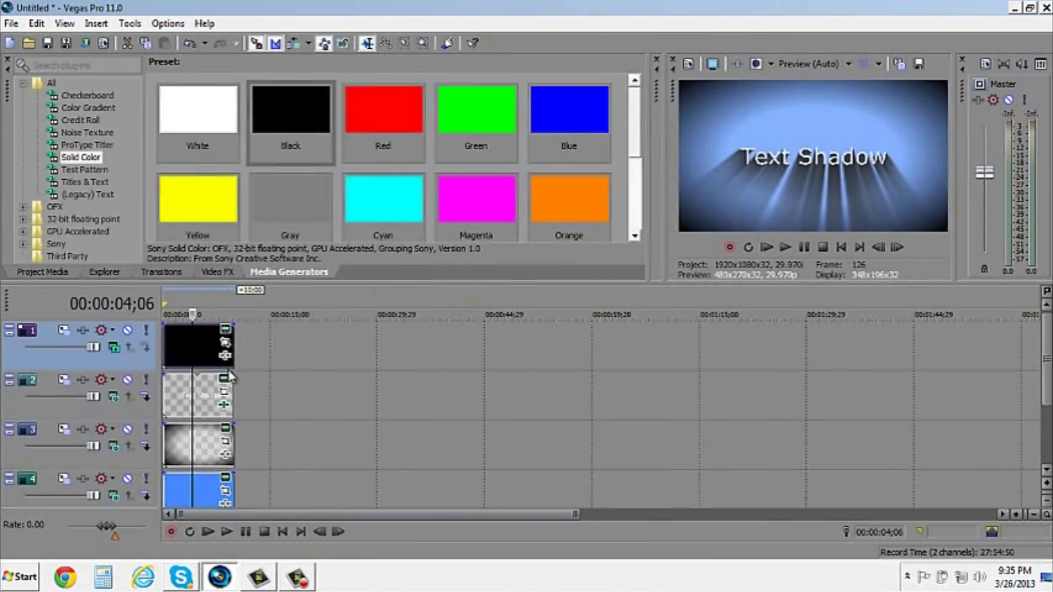
{"action": "left_click", "coordinate": [175, 347]}
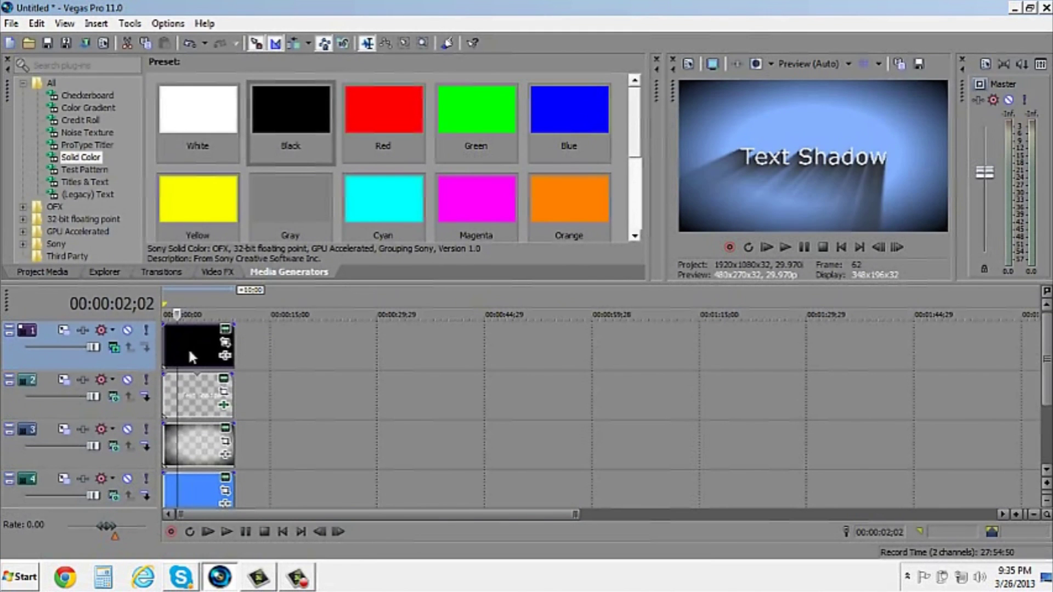
{"action": "left_click", "coordinate": [196, 351]}
{"action": "left_click", "coordinate": [114, 347]}
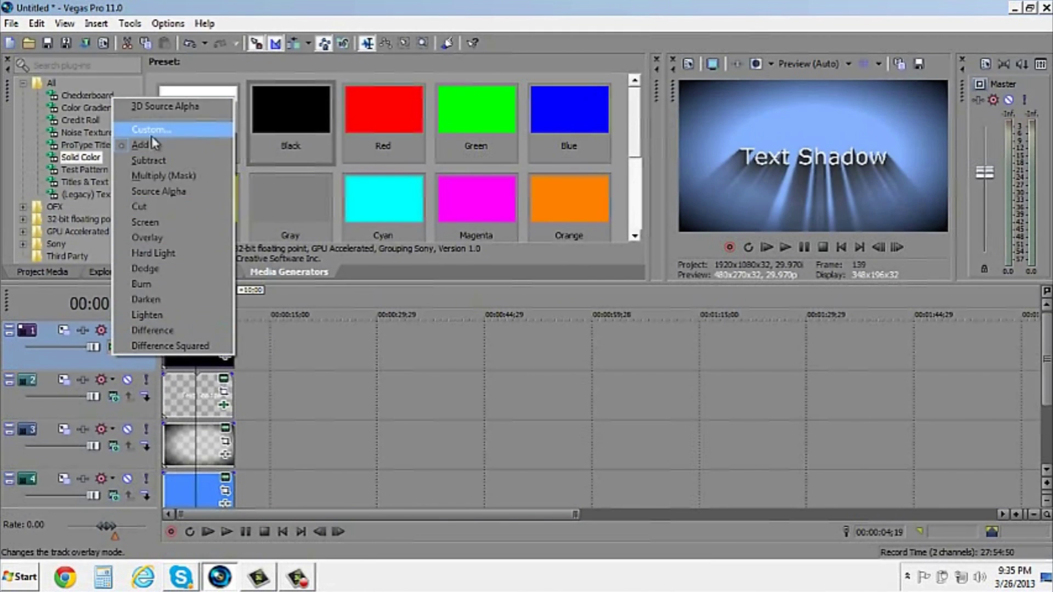
{"action": "left_click", "coordinate": [353, 390]}
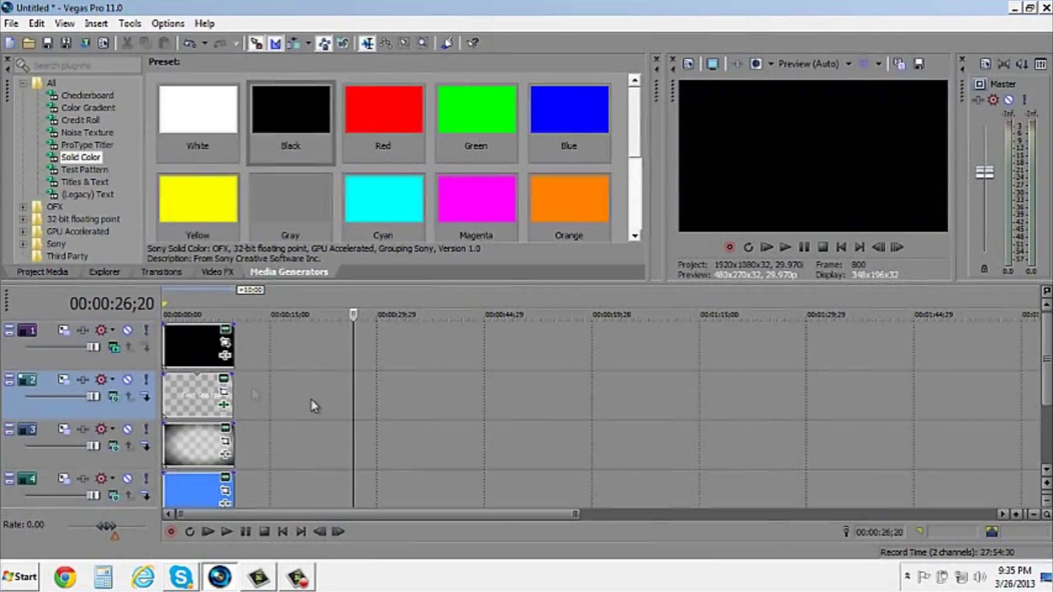
Return to the start of the timeline and apply the Upper-Right Glow preset of Bump Map to the title on track 2
{"action": "left_click", "coordinate": [167, 344]}
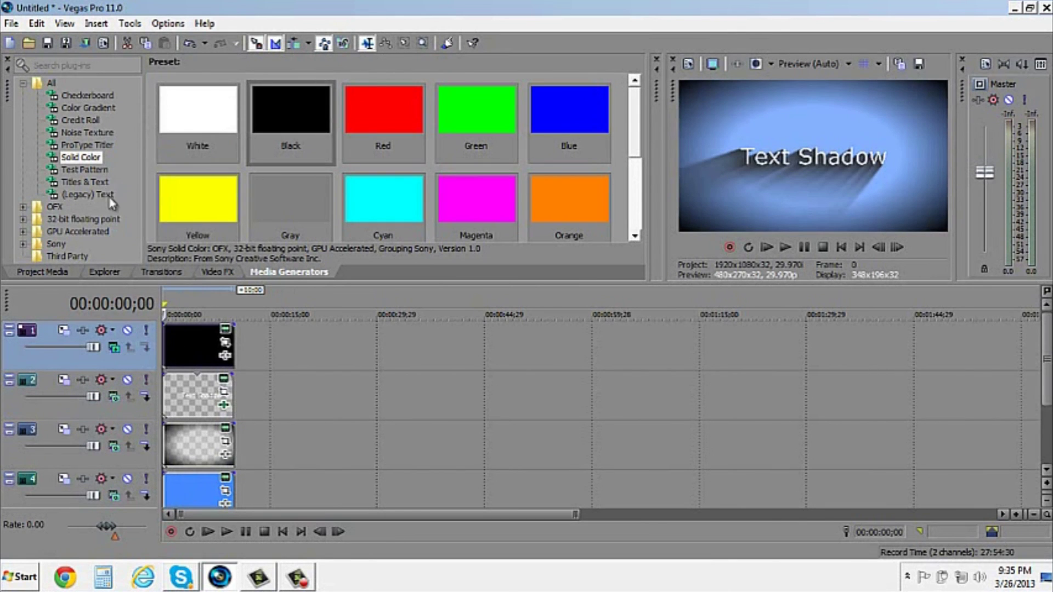
{"action": "left_click", "coordinate": [228, 273]}
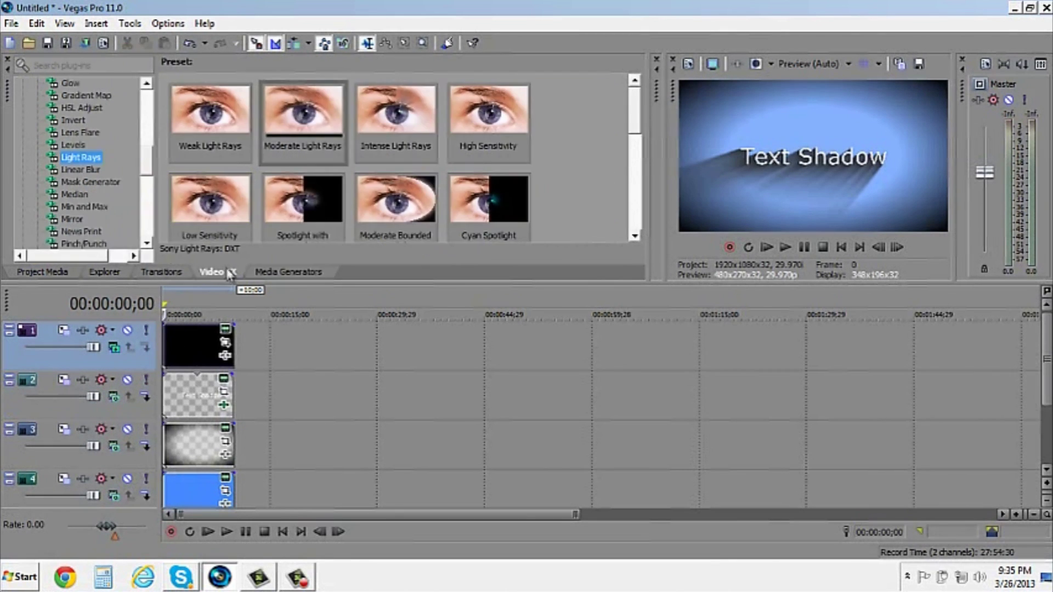
{"action": "scroll", "coordinate": [105, 143], "scroll_direction": "up", "scroll_amount": 8}
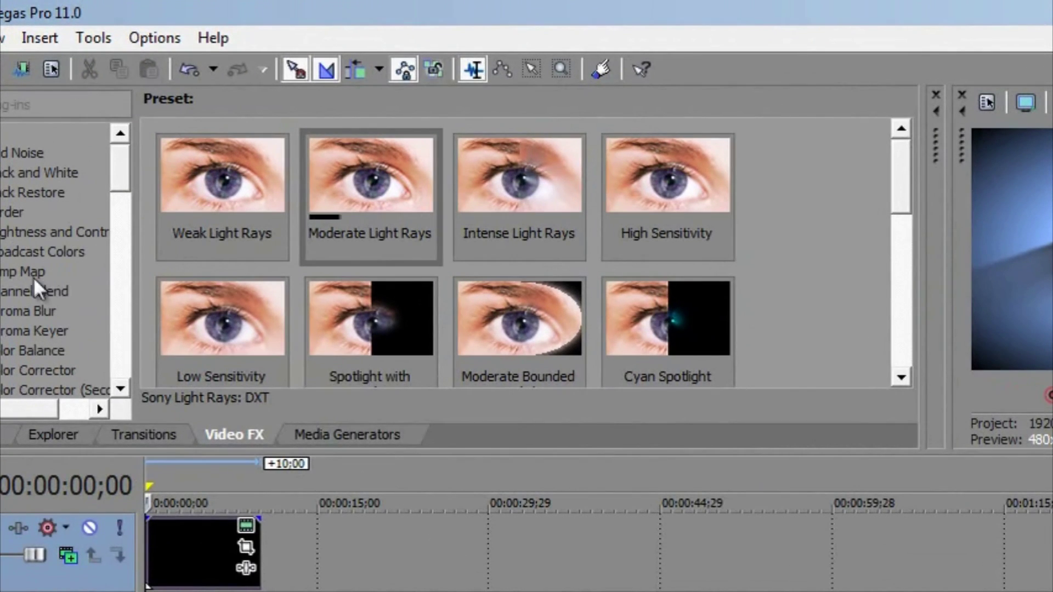
{"action": "left_click", "coordinate": [31, 274]}
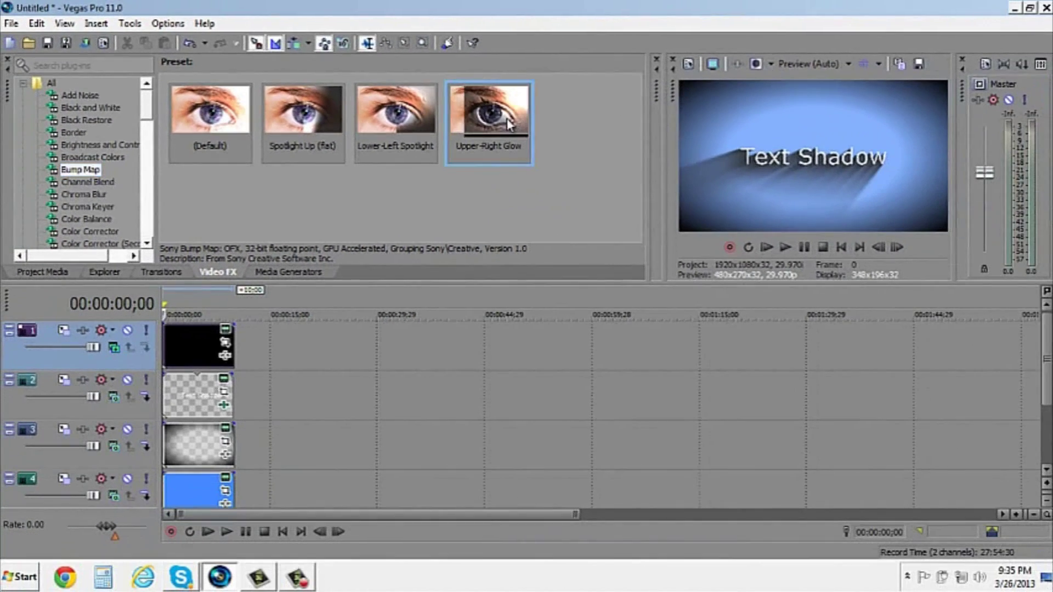
{"action": "left_click_drag", "start_coordinate": [185, 393], "coordinate": [185, 393]}
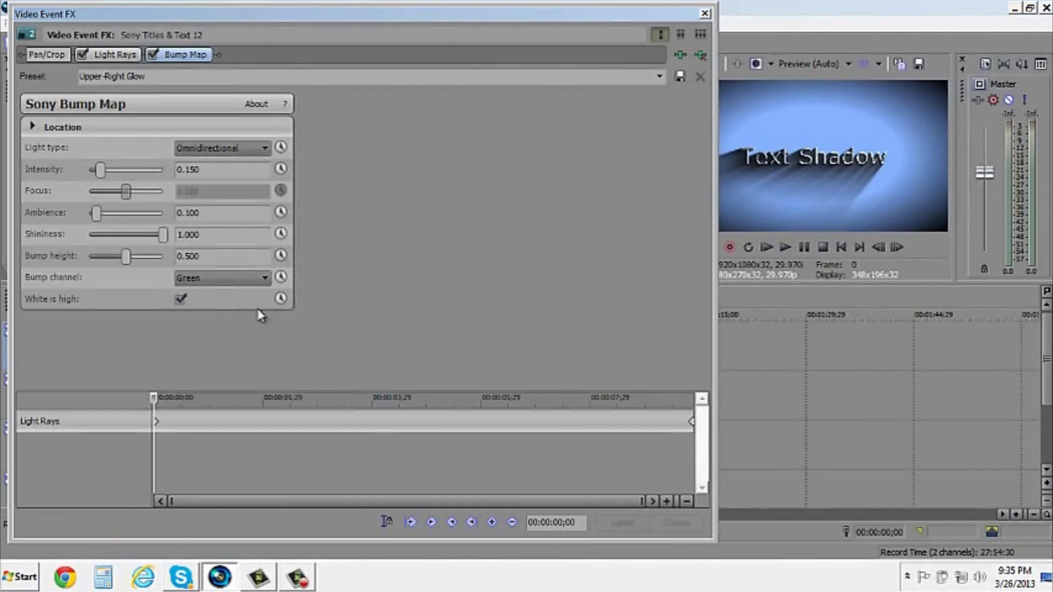
With the effect timeline at 00:00:09;26, set the Bump Map light source to -0.650, 0.400, 0.300 and preview the intro
{"action": "left_click", "coordinate": [32, 127]}
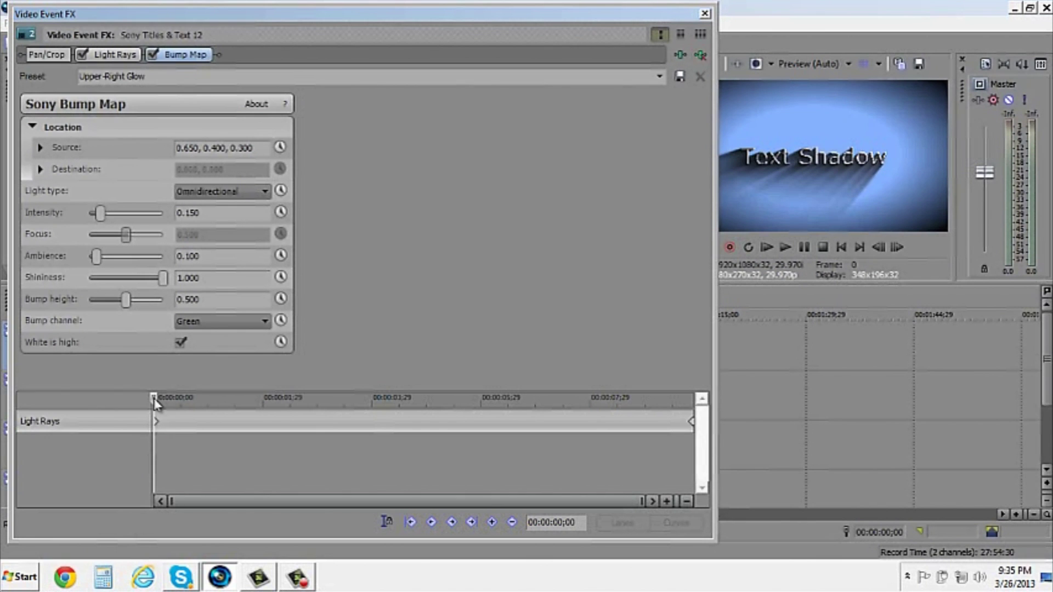
{"action": "left_click_drag", "start_coordinate": [155, 404], "coordinate": [697, 402]}
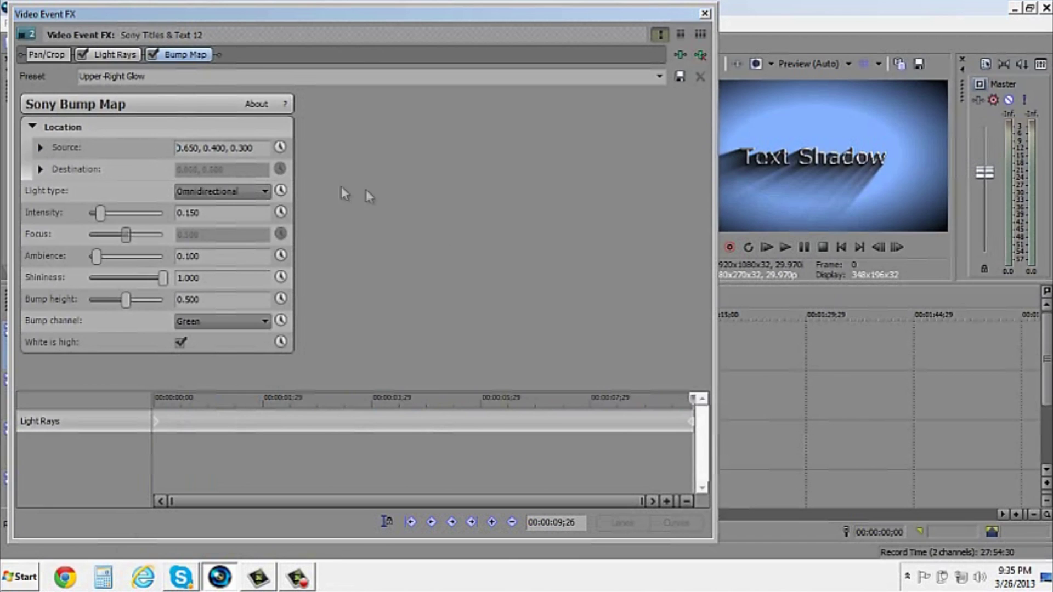
{"action": "type", "text": "-"}
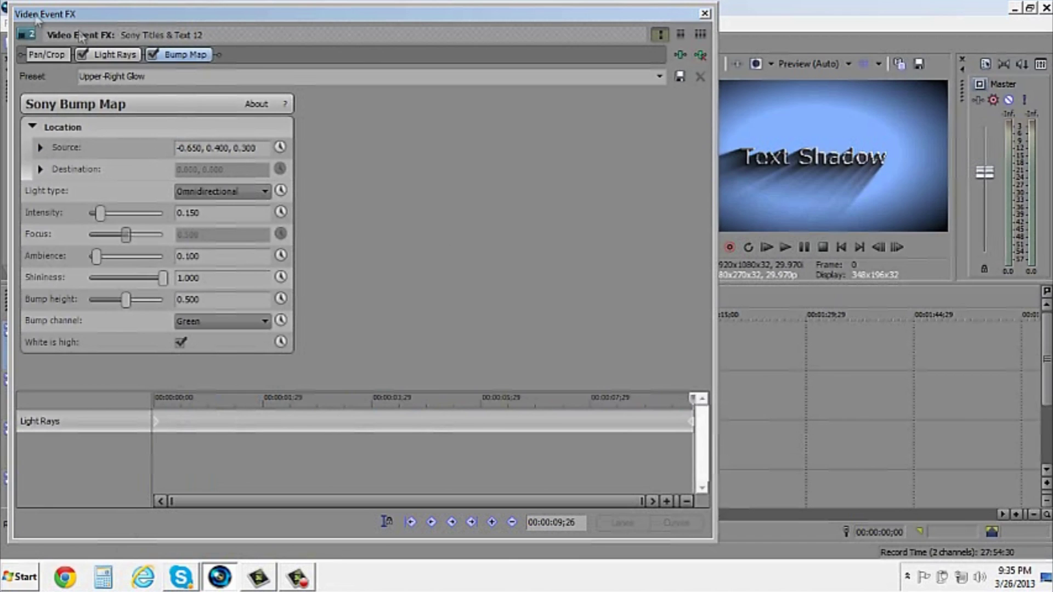
{"action": "left_click", "coordinate": [704, 14]}
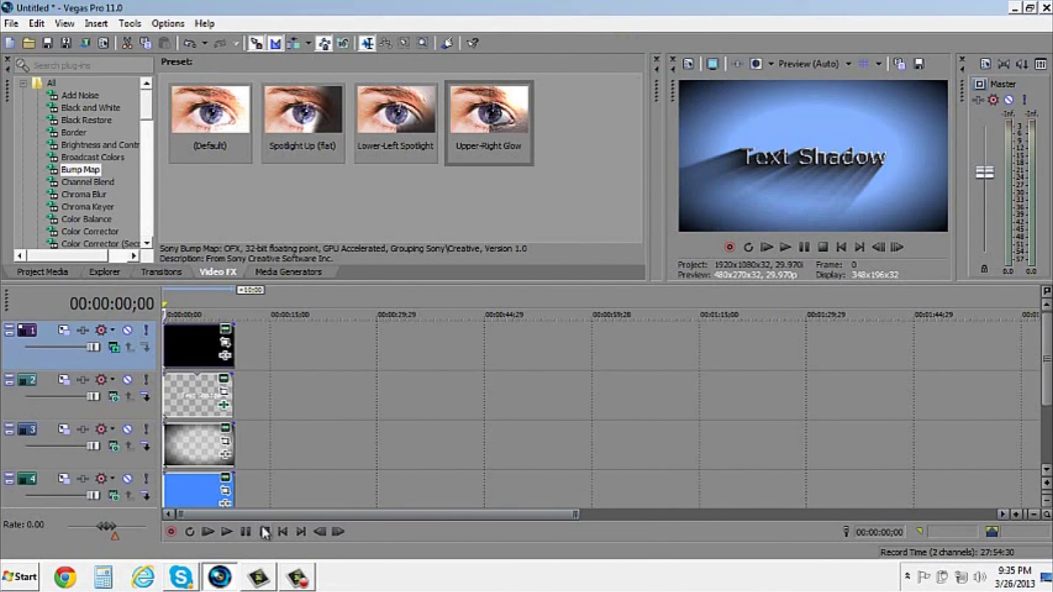
{"action": "left_click", "coordinate": [247, 532]}
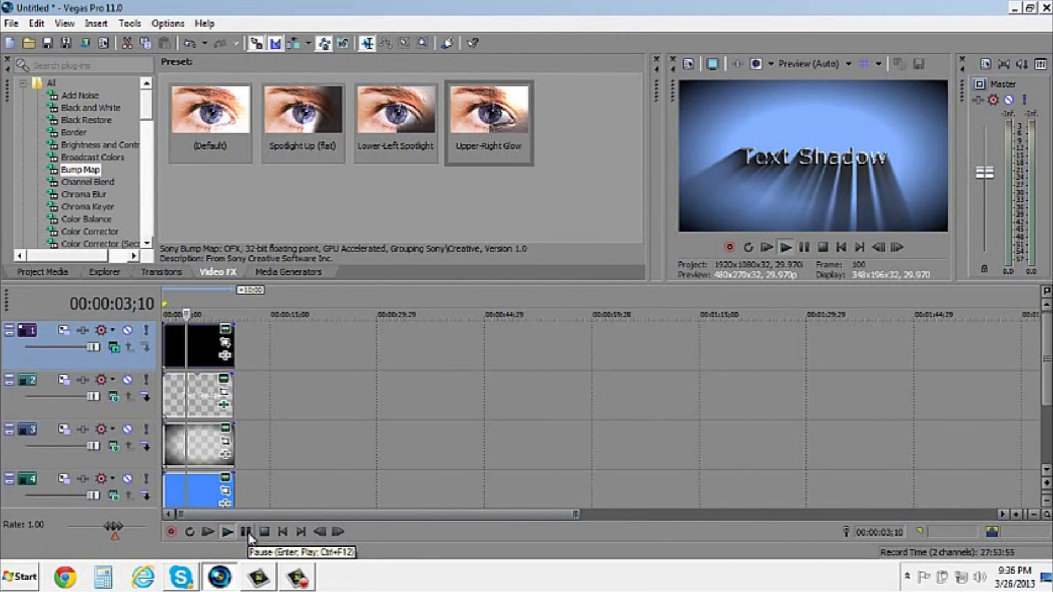
{"action": "left_click", "coordinate": [246, 532]}
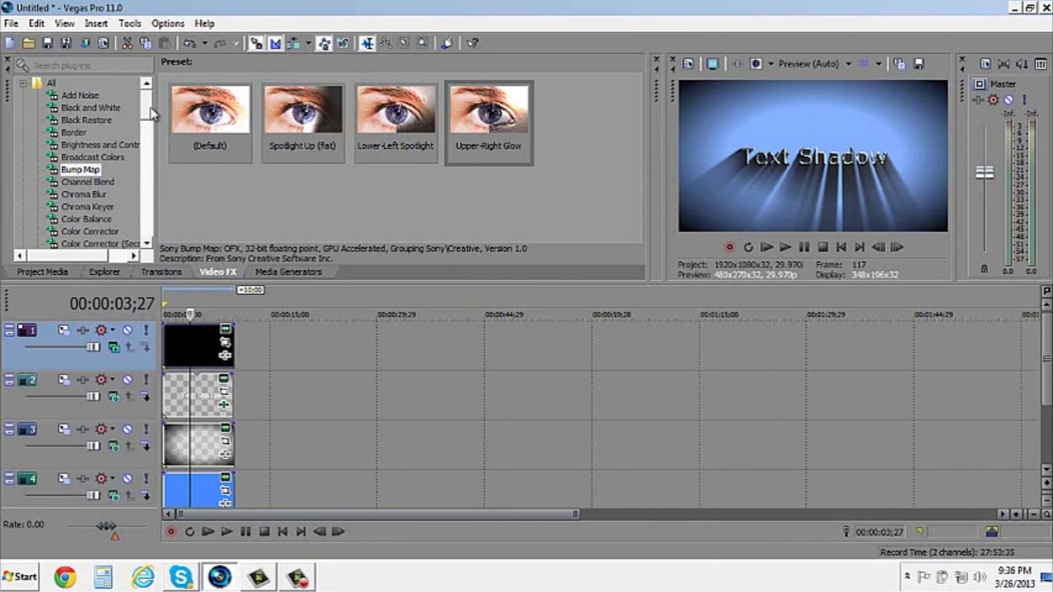
Apply the 35mm Lens preset of Lens Flare to the black solid on track 1 and reveal its light position control
{"action": "left_click_drag", "start_coordinate": [150, 108], "coordinate": [147, 158]}
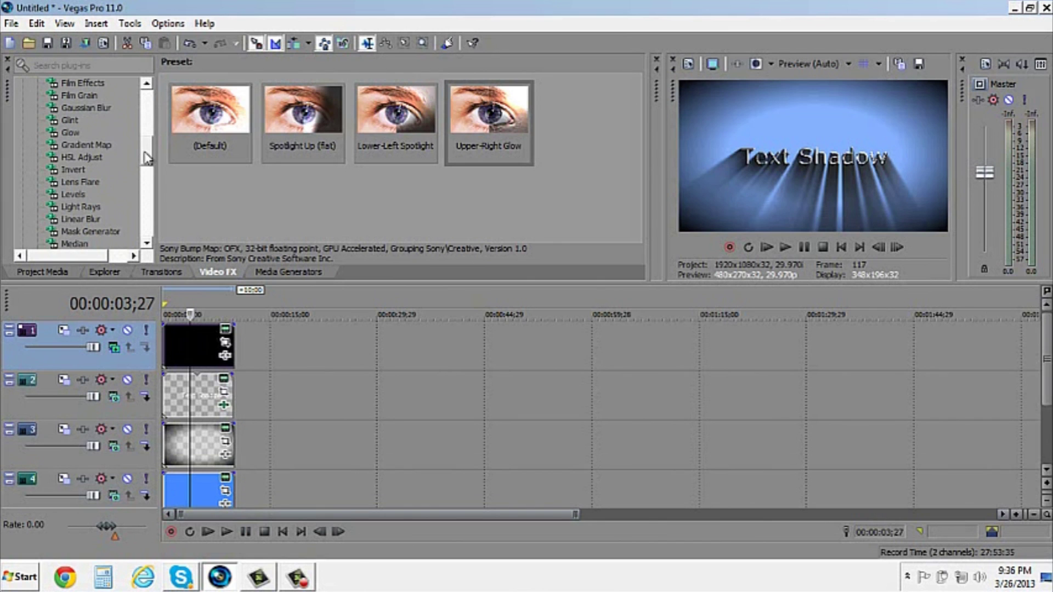
{"action": "left_click", "coordinate": [94, 217]}
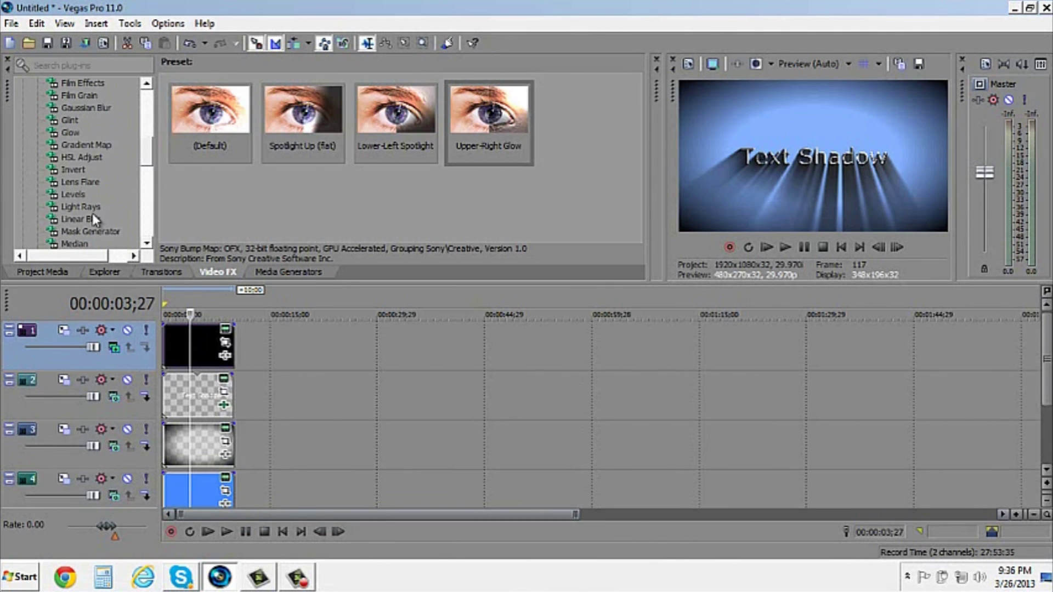
{"action": "left_click", "coordinate": [86, 185]}
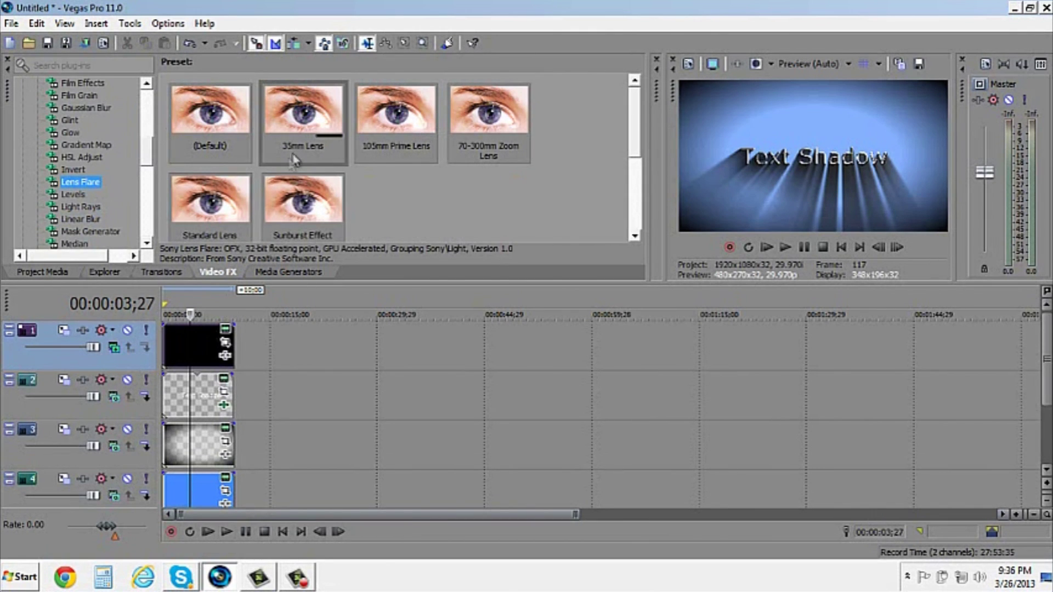
{"action": "left_click_drag", "start_coordinate": [301, 157], "coordinate": [201, 340]}
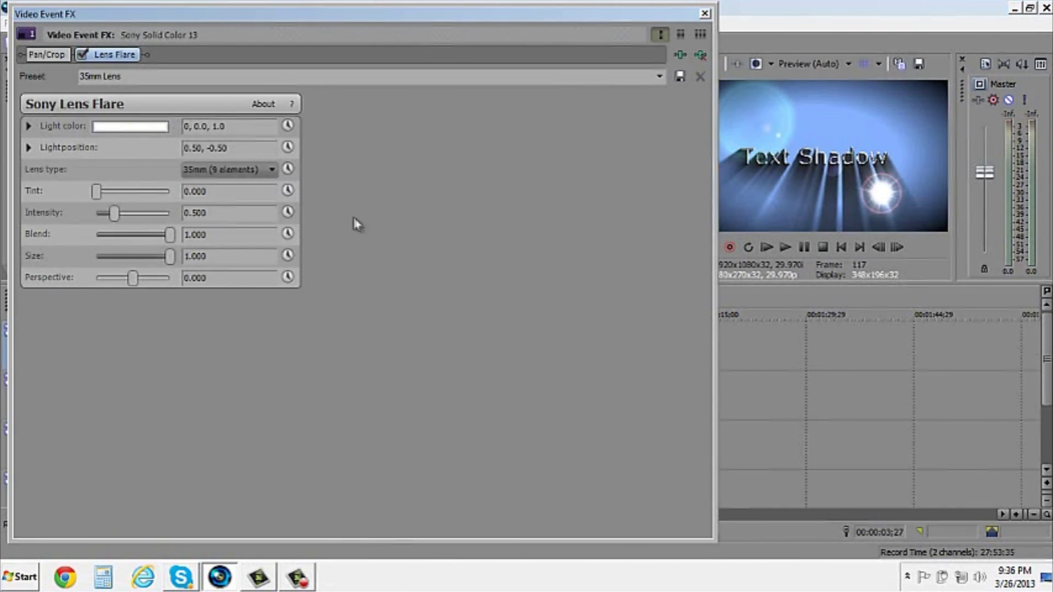
{"action": "left_click", "coordinate": [29, 148]}
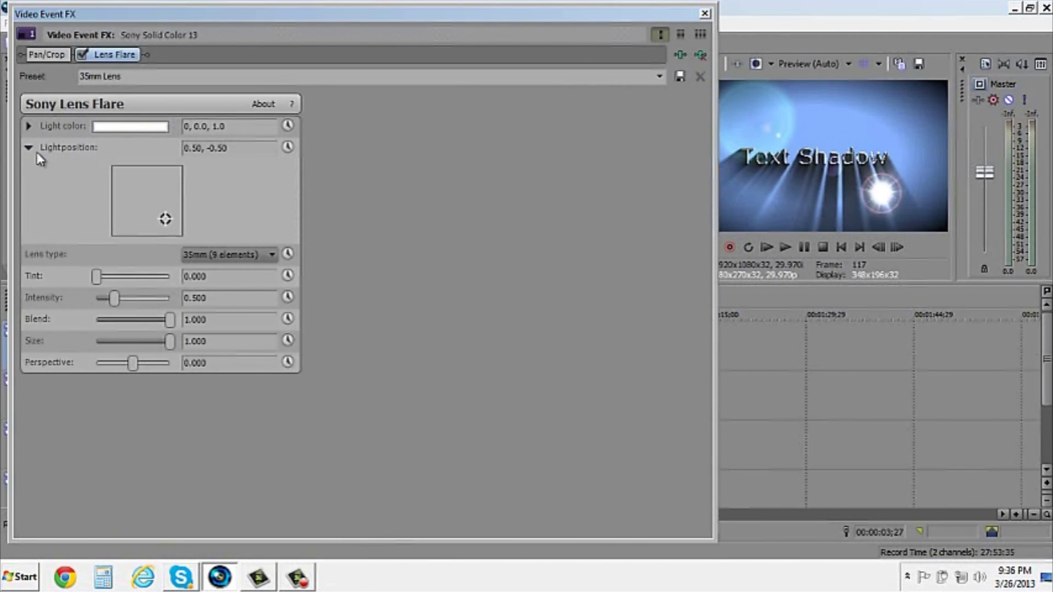
Set the lens flare's light position to 0.78, 0.76, its intensity to 1.095 and its perspective to 0.221
{"action": "left_click_drag", "start_coordinate": [165, 220], "coordinate": [175, 177]}
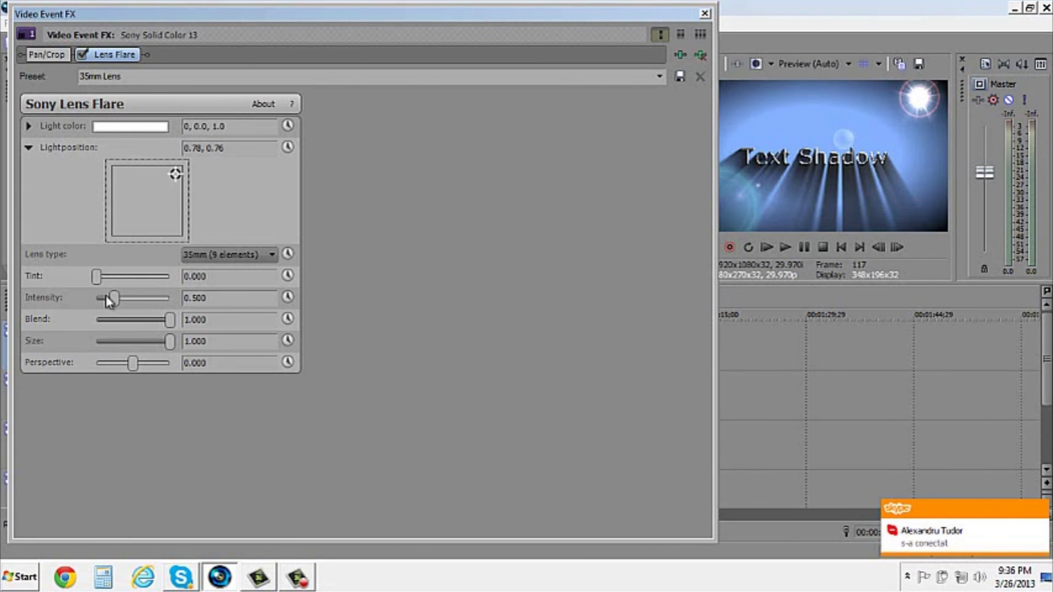
{"action": "mouse_move", "coordinate": [114, 296]}
{"action": "left_mouse_down"}
{"action": "mouse_move", "coordinate": [143, 300]}
{"action": "mouse_move", "coordinate": [131, 303]}
{"action": "left_mouse_up"}
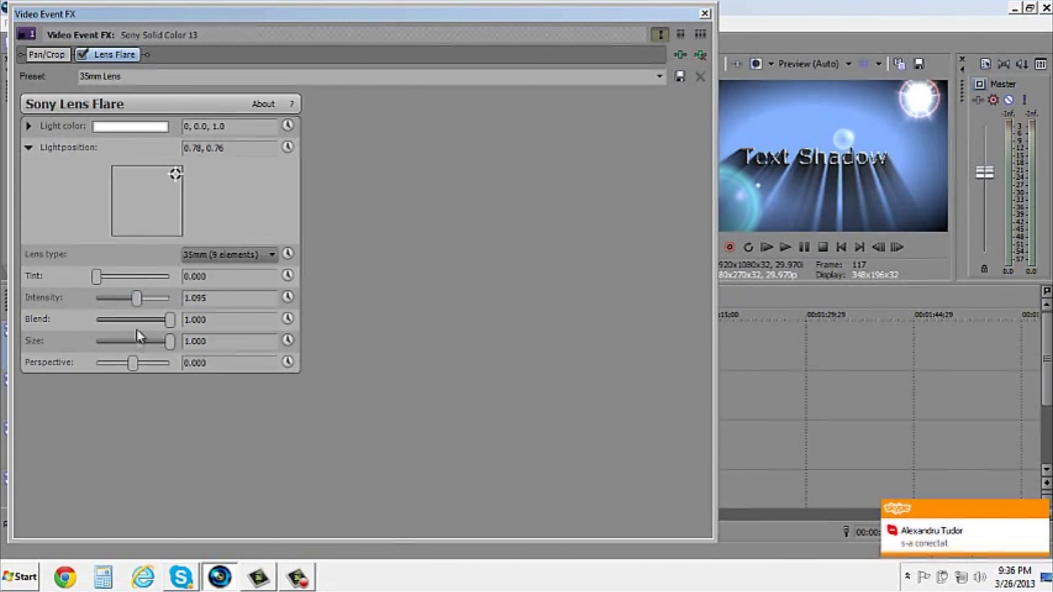
{"action": "left_click_drag", "start_coordinate": [132, 367], "coordinate": [144, 368]}
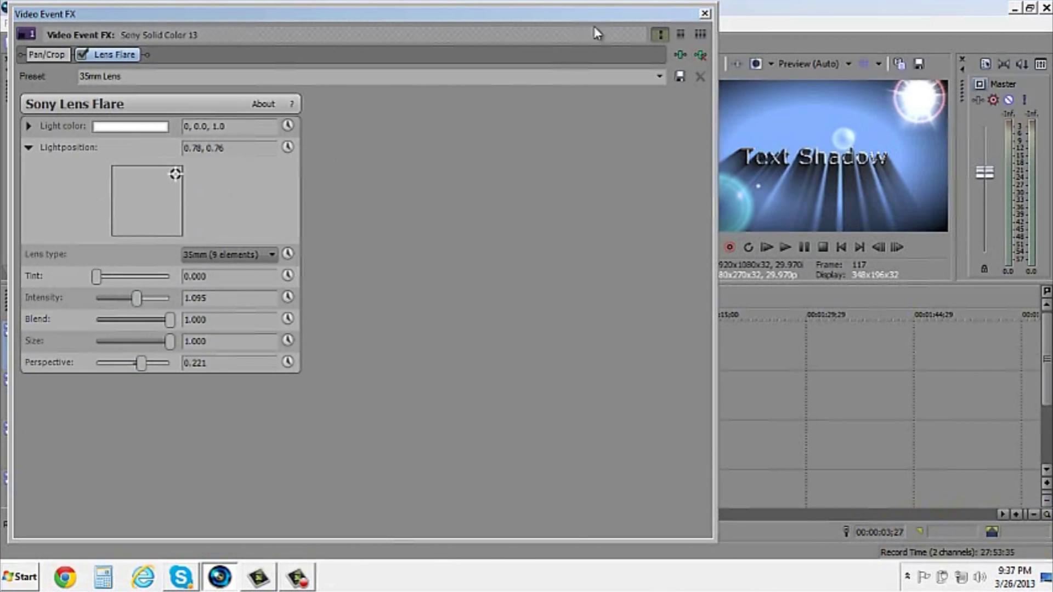
Animate the flare's light position from the effect's start to -0.85, 0.83 at 00:00:10;00, close the effect settings and preview the intro
{"action": "left_click", "coordinate": [288, 148]}
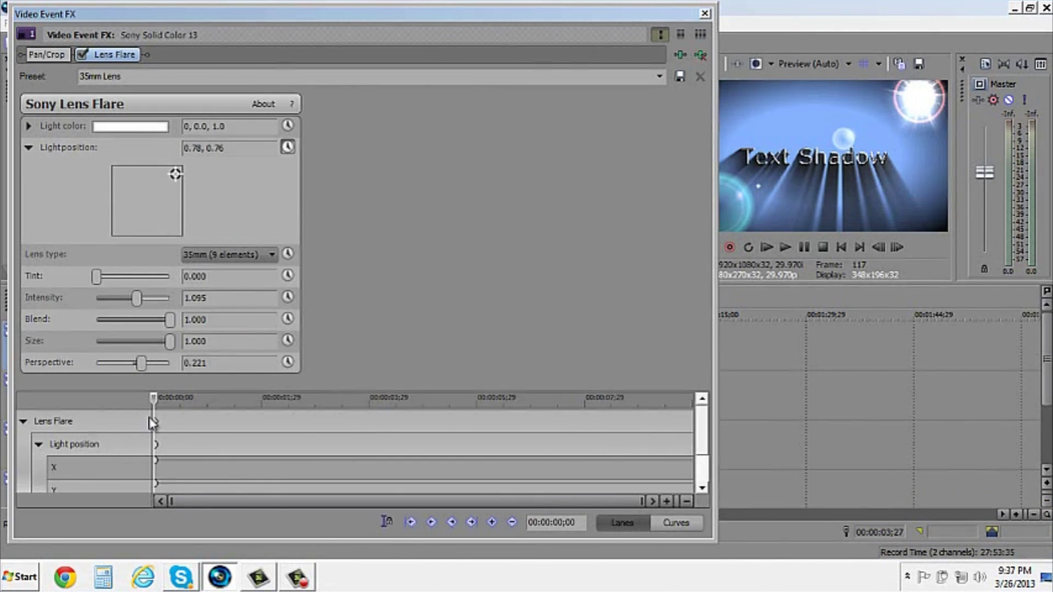
{"action": "left_click_drag", "start_coordinate": [153, 396], "coordinate": [697, 407]}
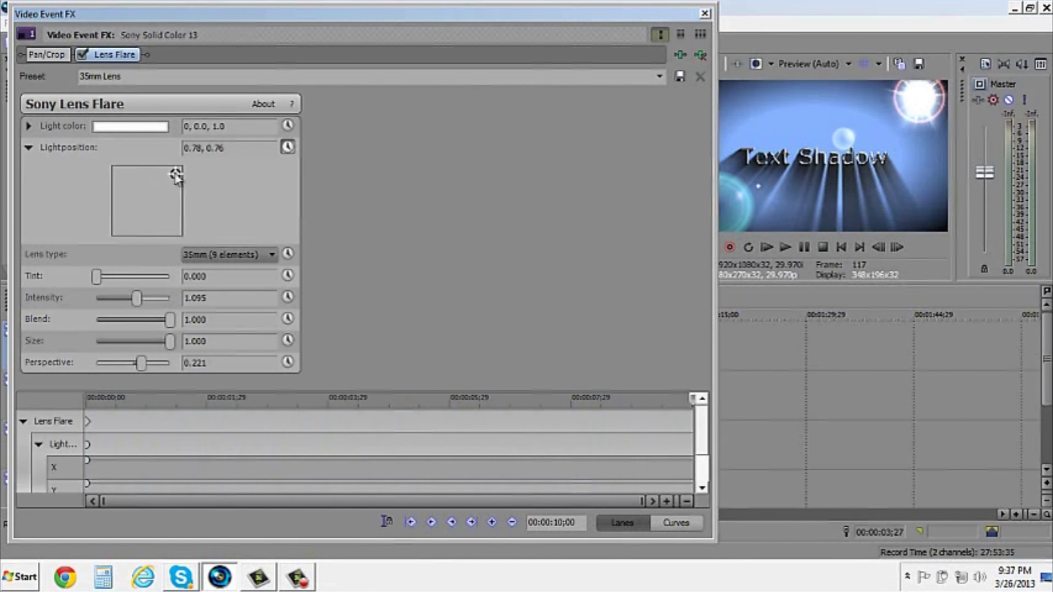
{"action": "left_click_drag", "start_coordinate": [176, 177], "coordinate": [117, 175]}
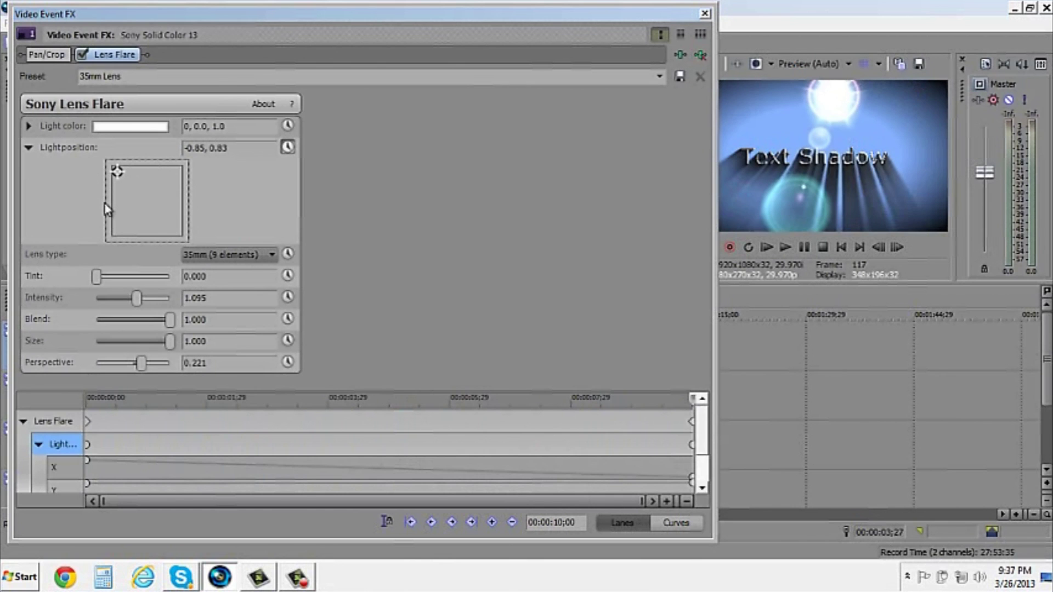
{"action": "left_click", "coordinate": [705, 14]}
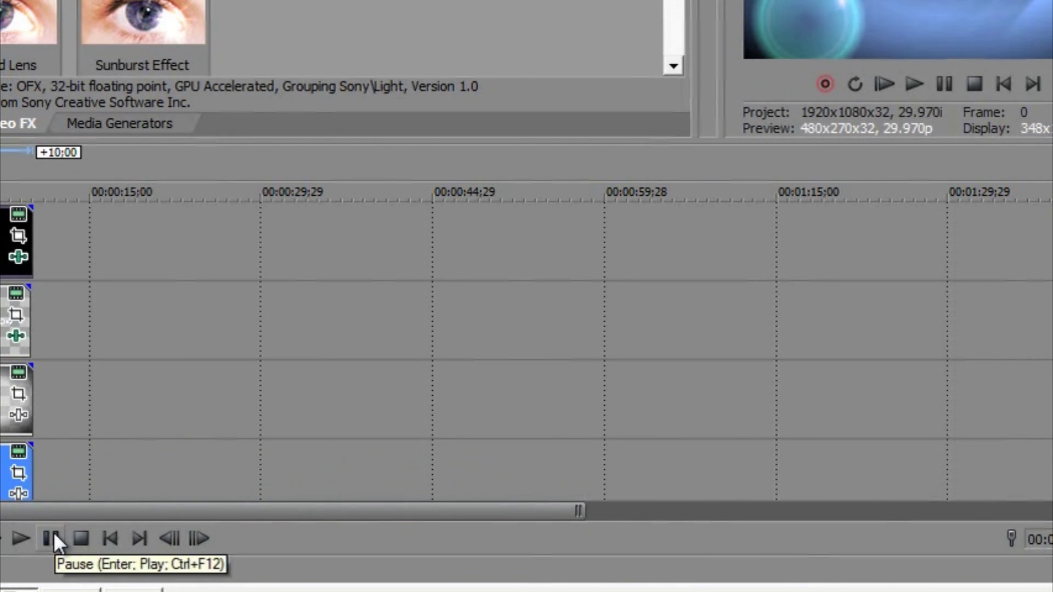
{"action": "left_click", "coordinate": [226, 531]}
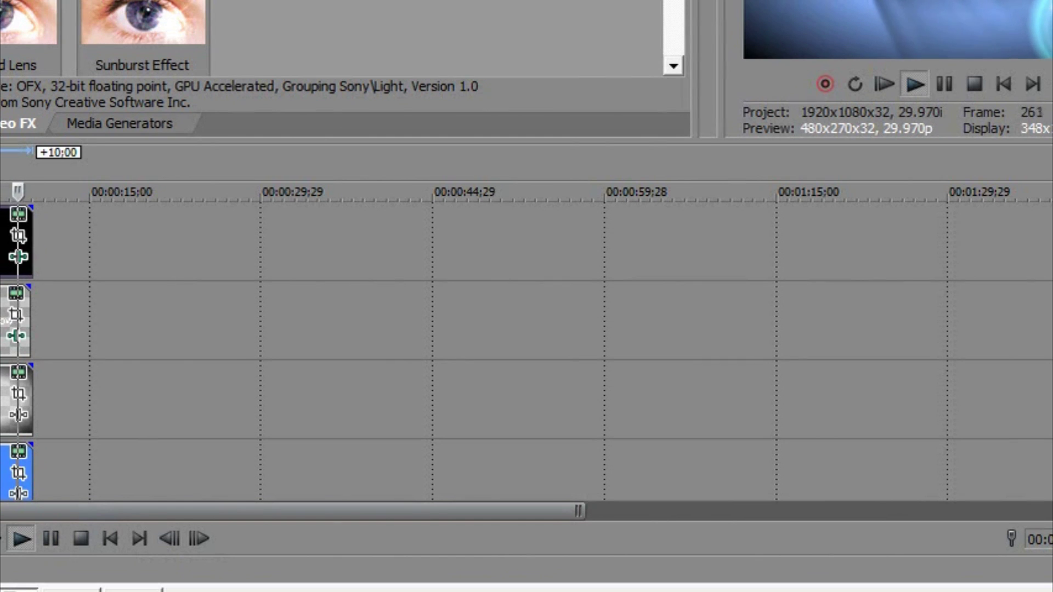
{"action": "left_click", "coordinate": [55, 543]}
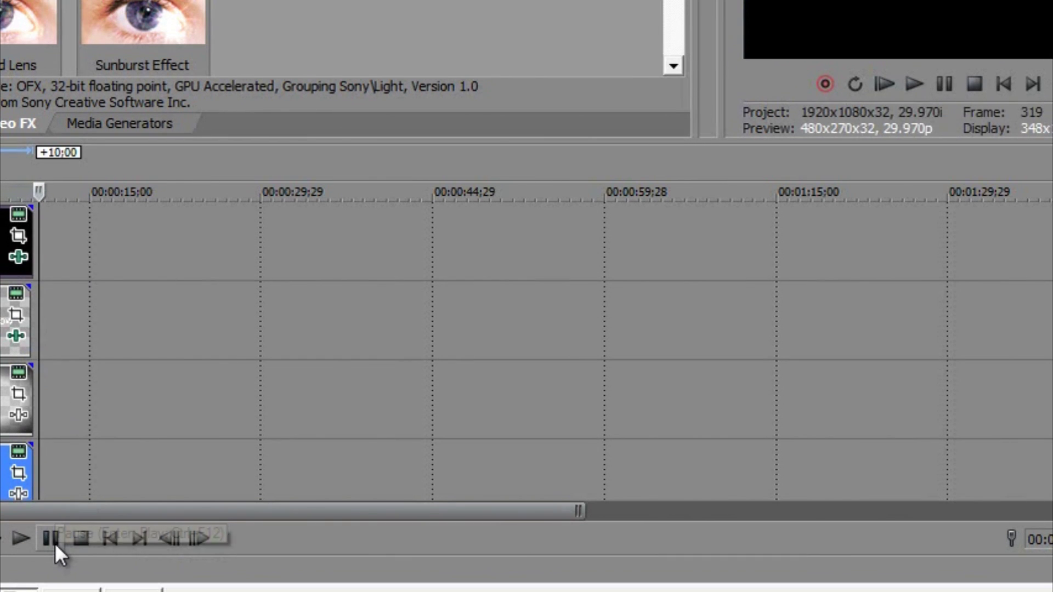